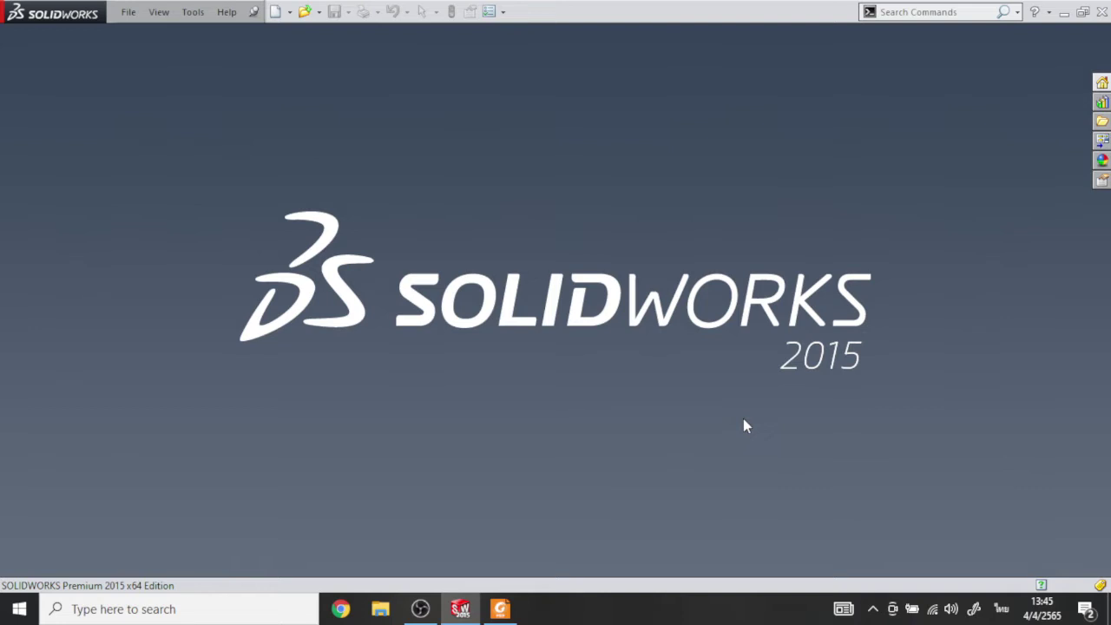
- Create a new part and draw a horizontal line from the origin on the Front Plane
left_click(275, 21)
left_click(543, 367)
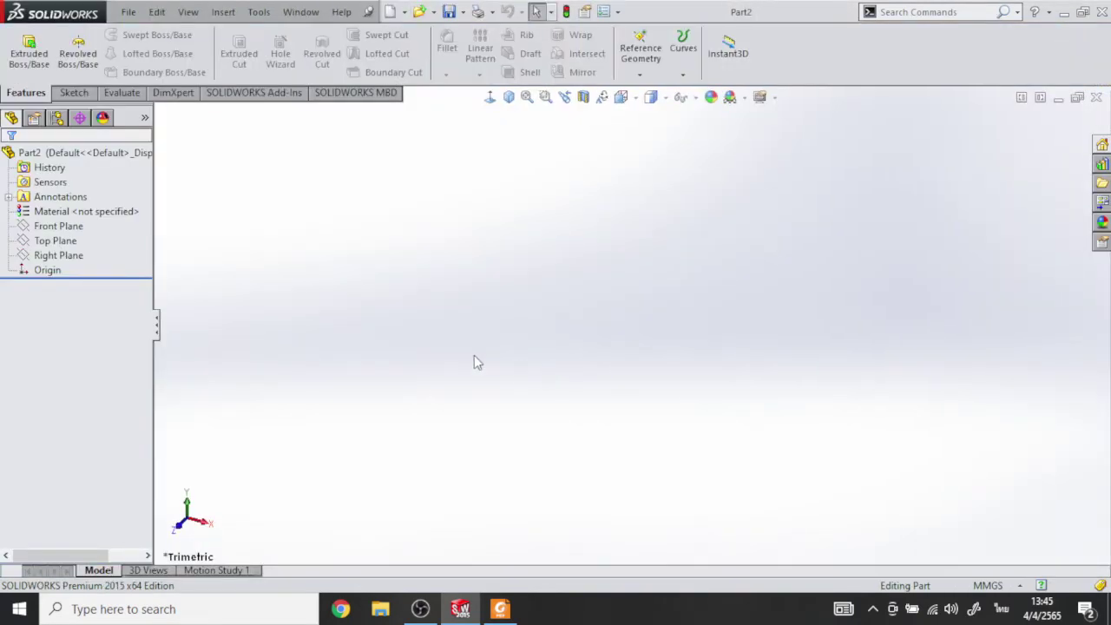
left_click(53, 227)
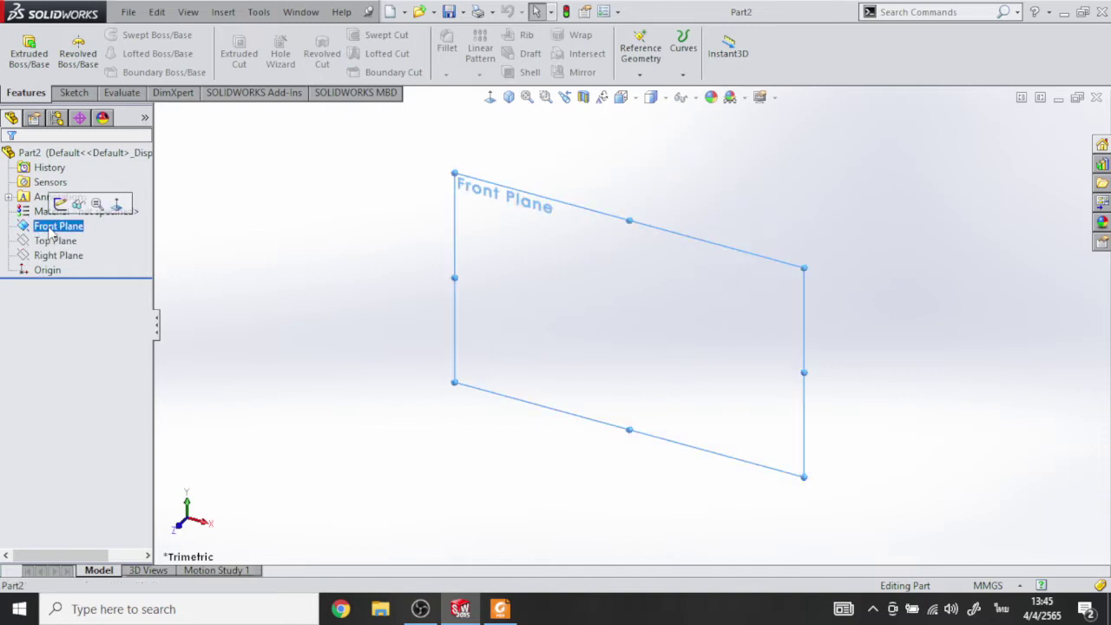
left_click(59, 203)
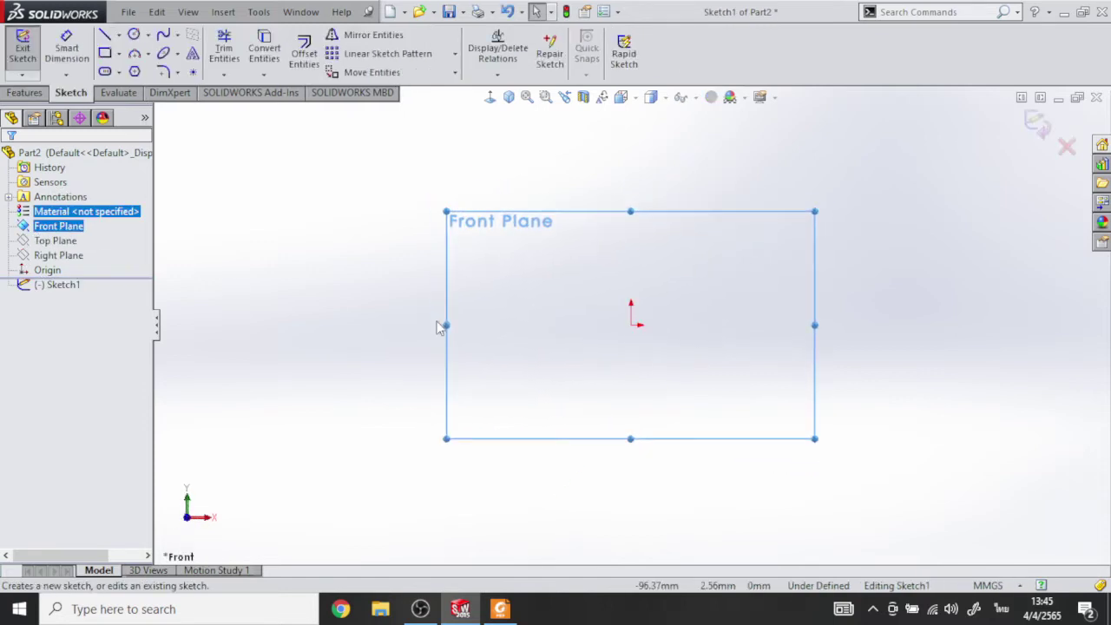
left_click(105, 39)
left_click(631, 325)
left_click(904, 324)
right_click(918, 288)
left_click(933, 297)
- Dimension the line to 100 mm and exit Sketch1
left_click(54, 49)
left_click(727, 336)
left_click(732, 382)
type("100")
key("Return")
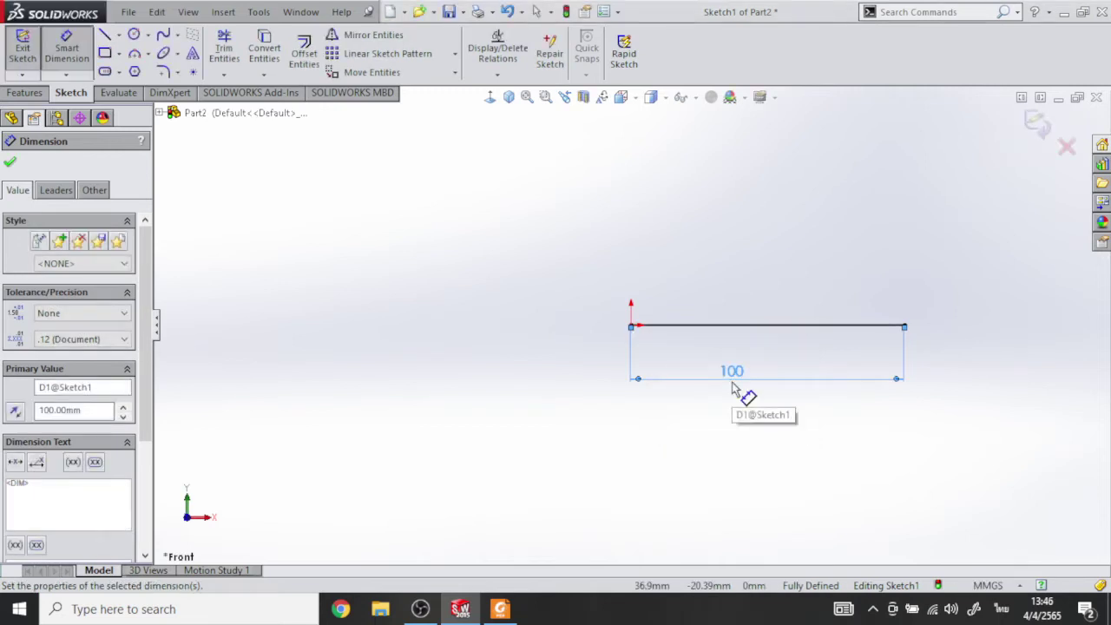
left_click(1037, 124)
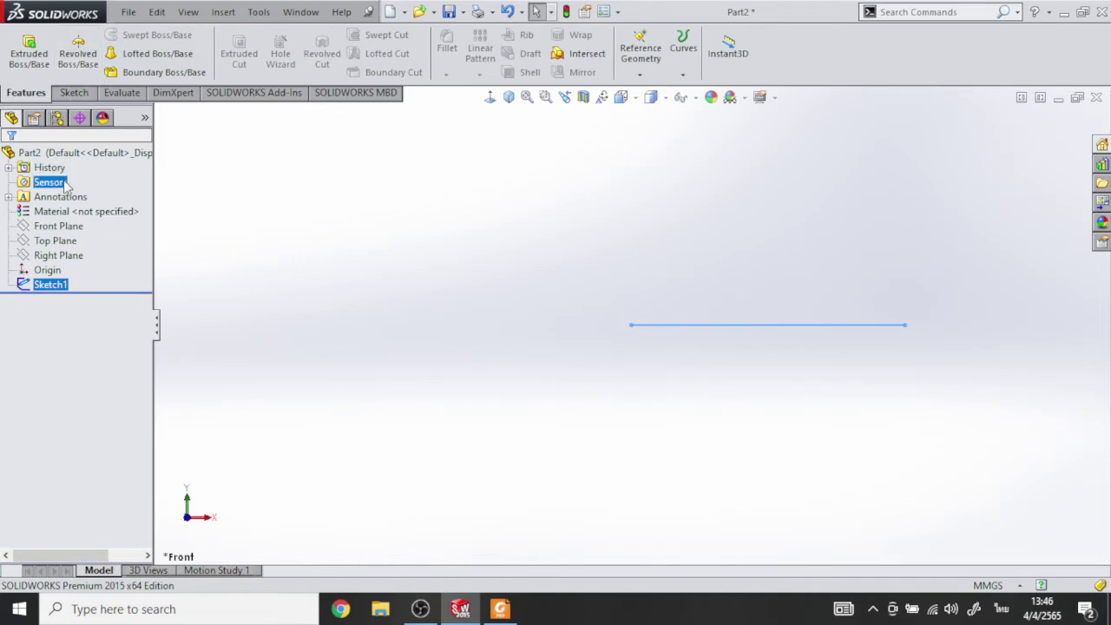
- Start a new sketch on the Front Plane and draw a small circle above the origin
left_click(61, 226)
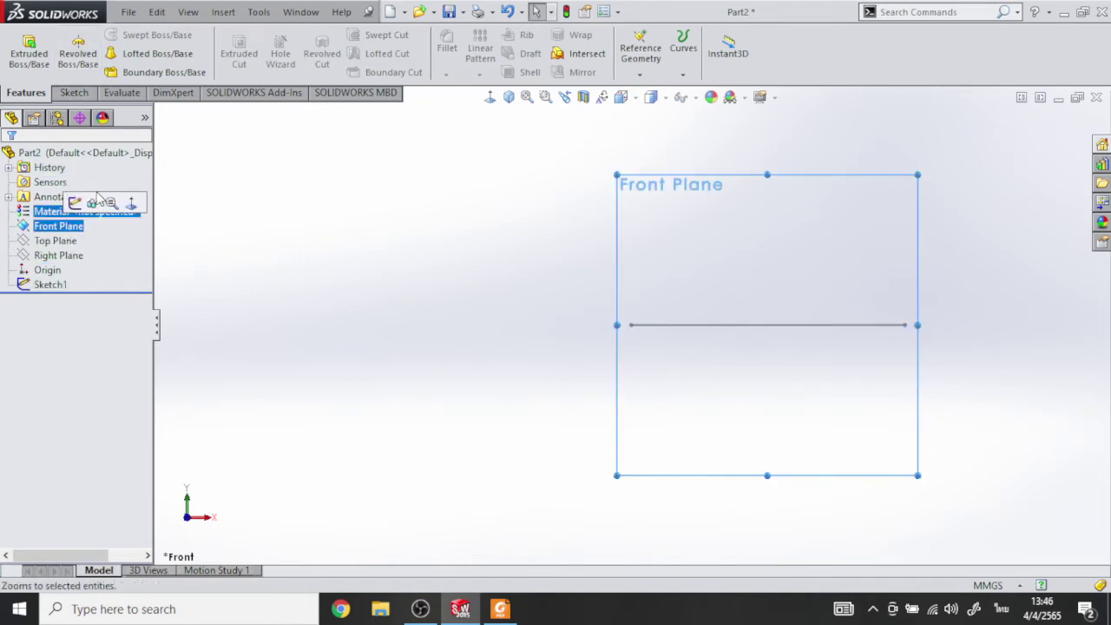
left_click(75, 203)
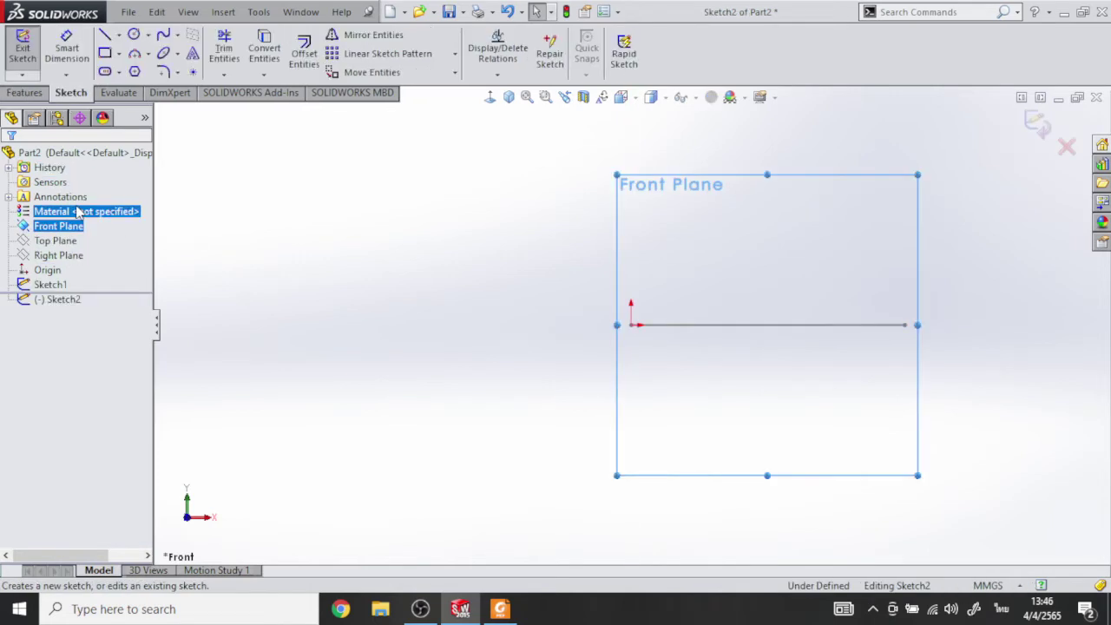
left_click(133, 34)
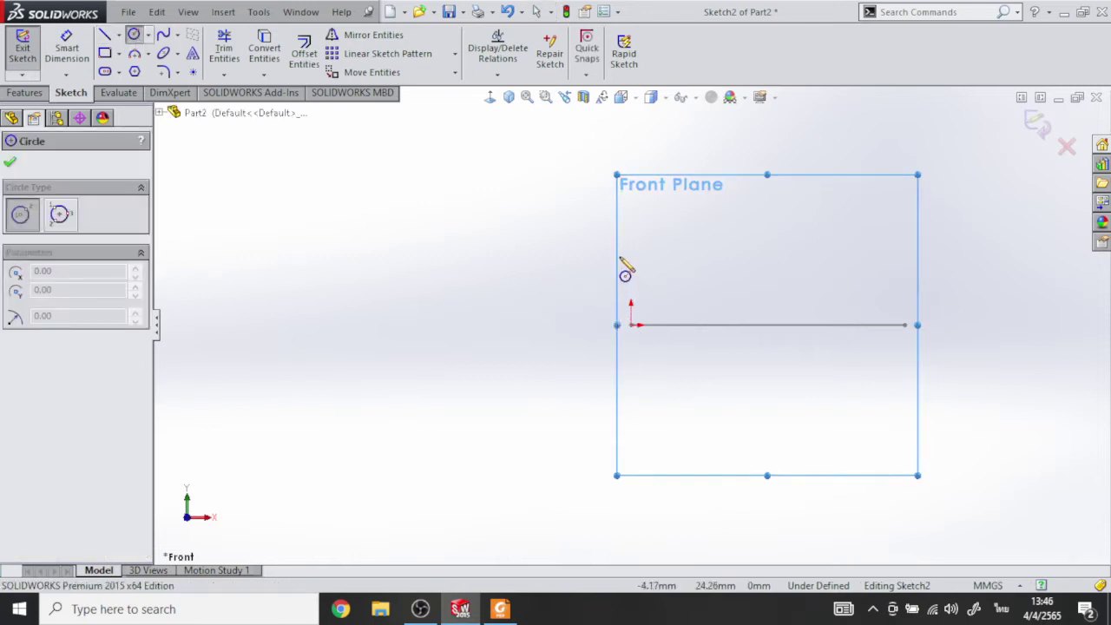
left_click(631, 238)
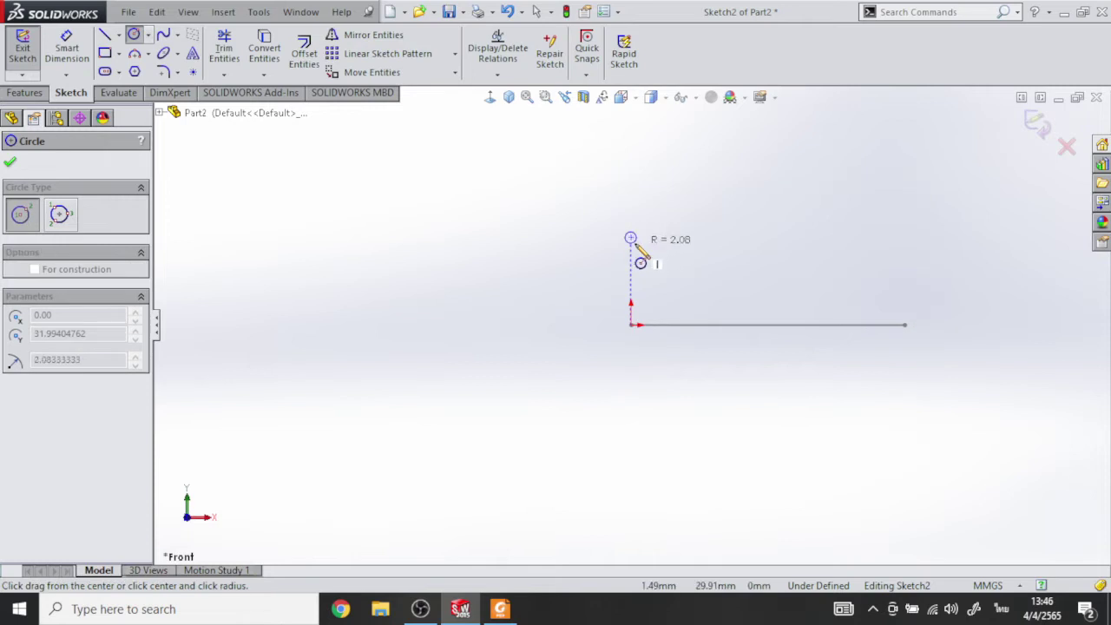
left_click(640, 262)
right_click(673, 194)
left_click(694, 211)
- Dimension the circle's diameter to 3 mm
left_click(66, 47)
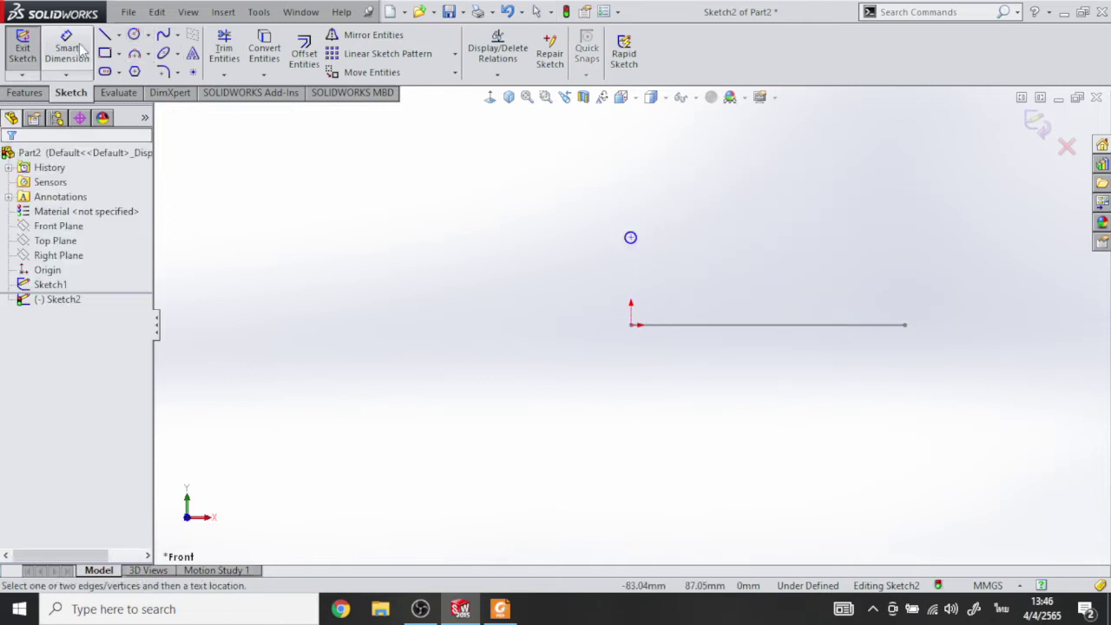
left_click(632, 237)
left_click(672, 223)
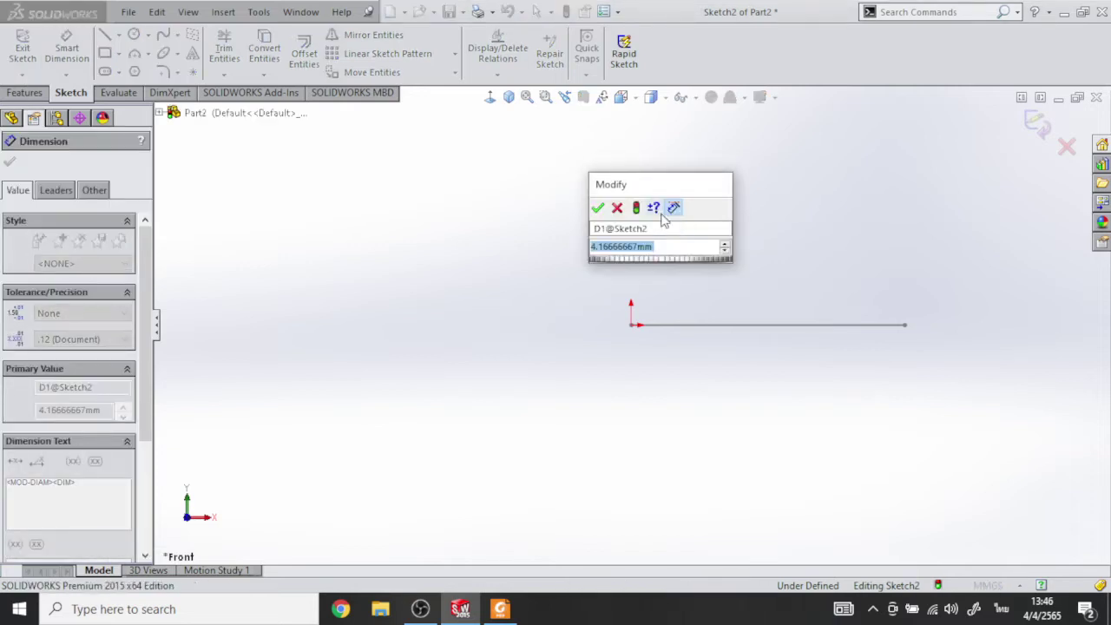
type("3")
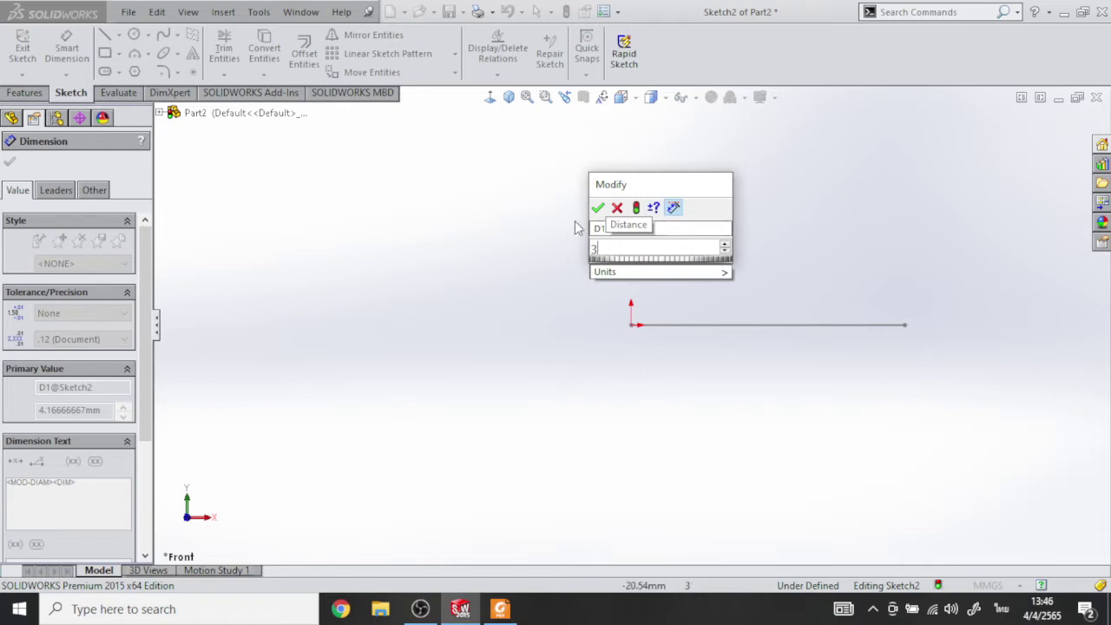
left_click(599, 209)
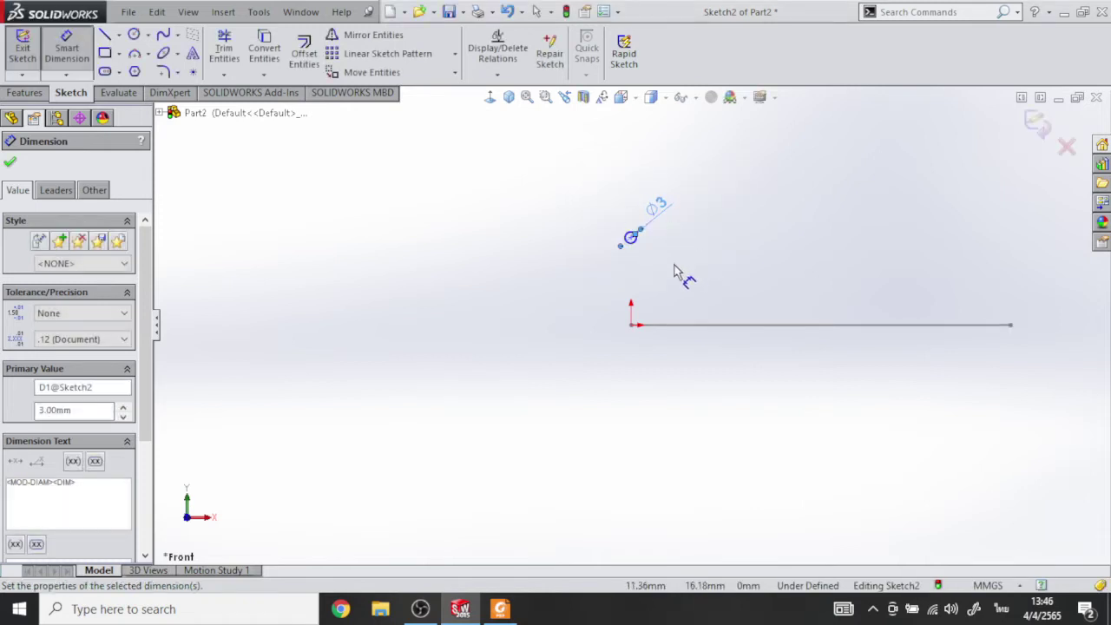
- Dimension the circle centre 20 mm above the origin
left_click(632, 239)
left_click(633, 328)
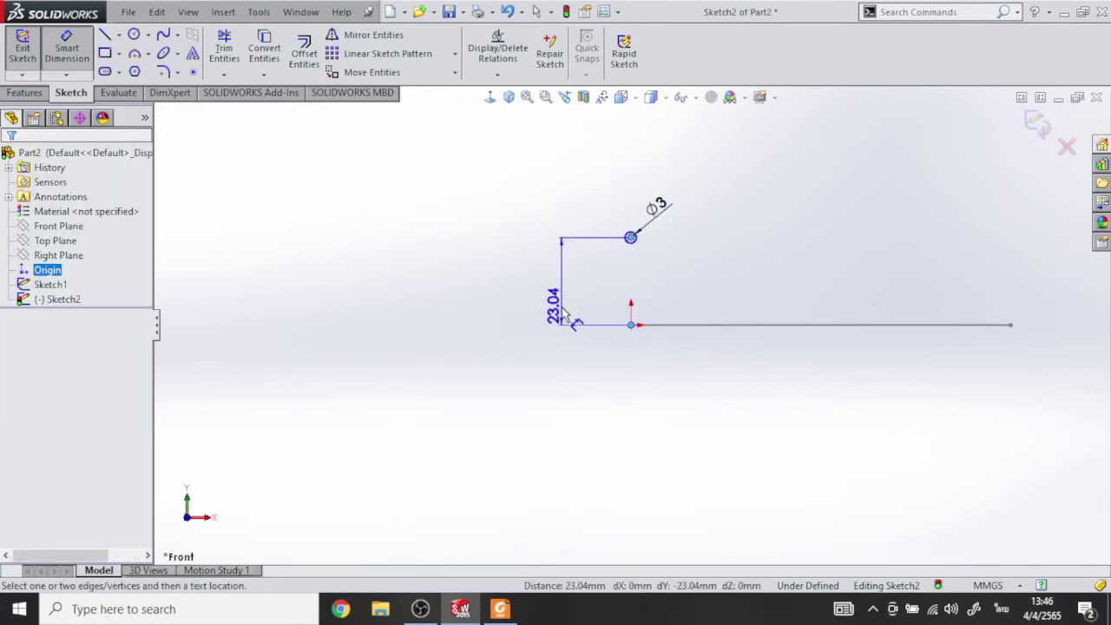
left_click(566, 299)
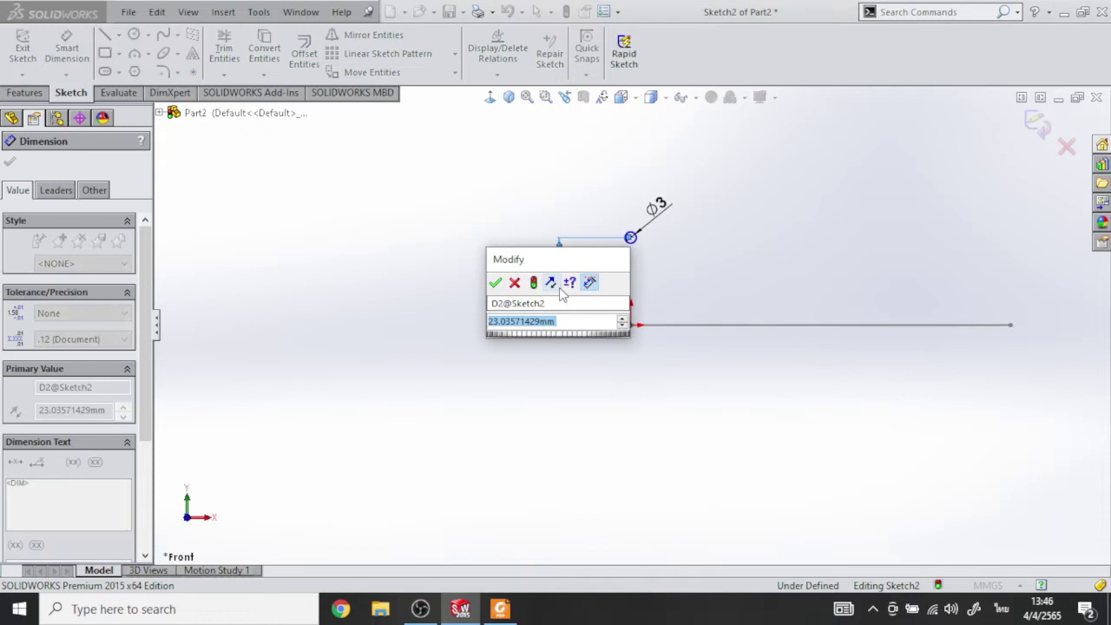
type("20")
key("Return")
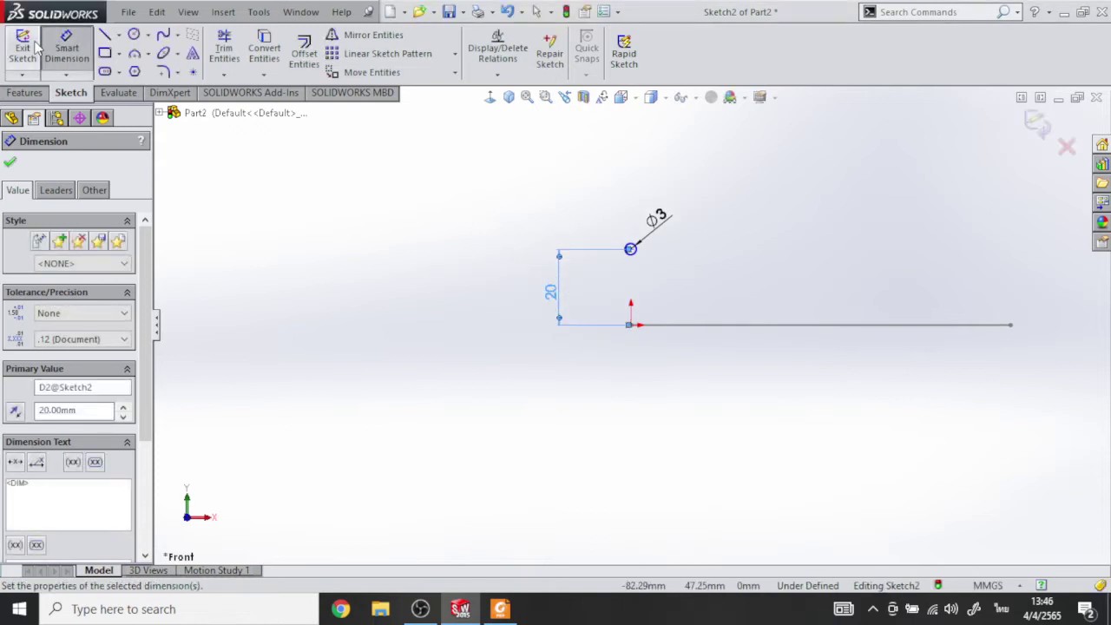
left_click(536, 12)
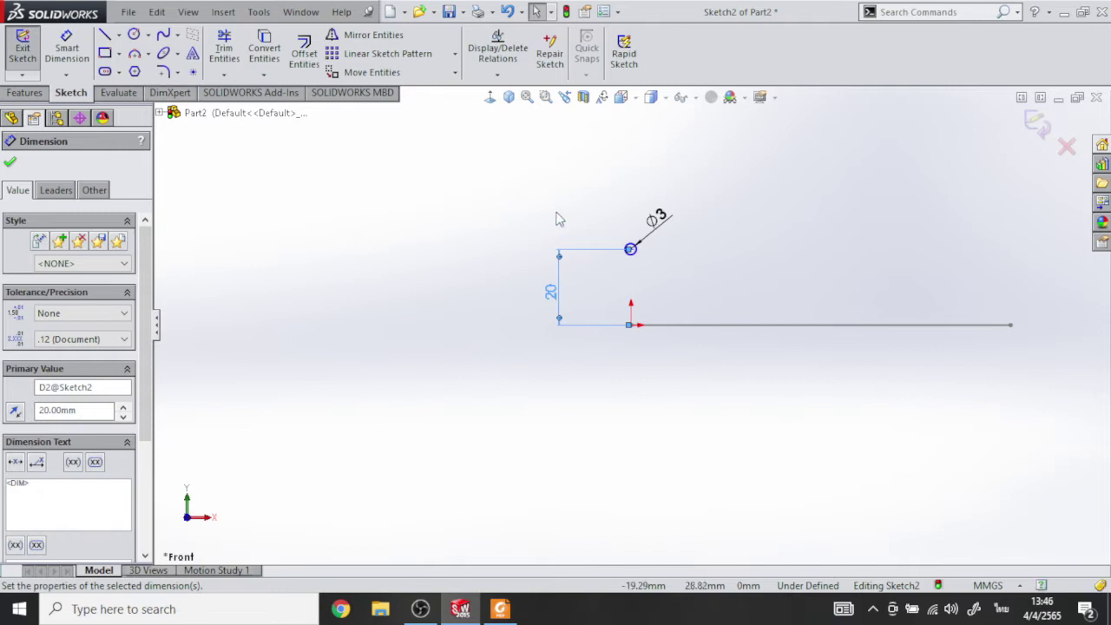
- Make the circle centre vertical with the origin and exit Sketch2
left_click(631, 251)
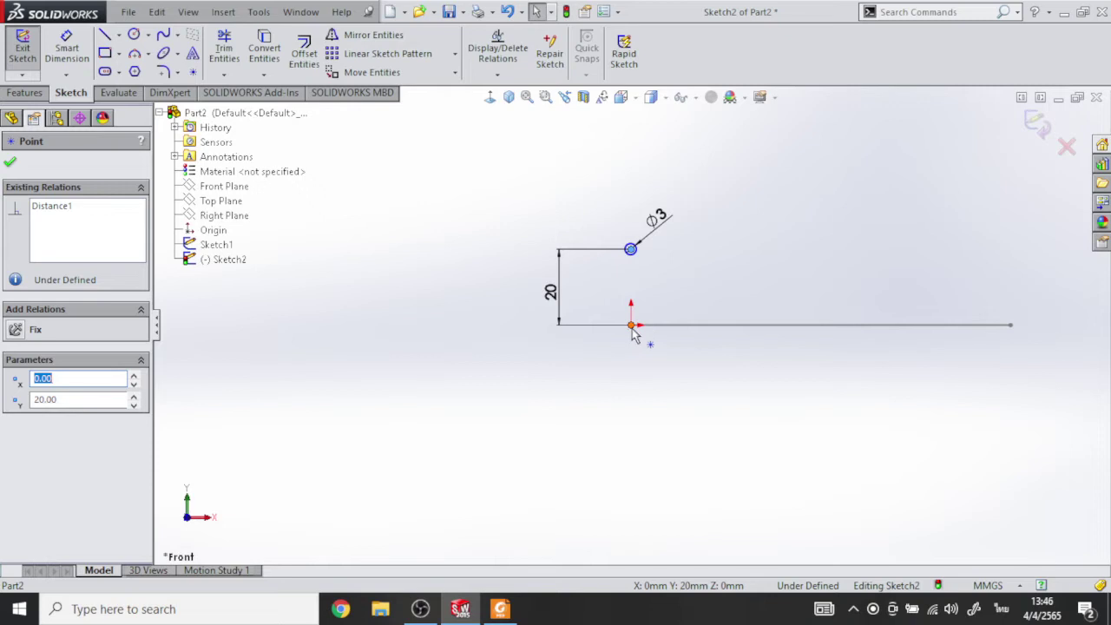
left_click(631, 326, "ctrl")
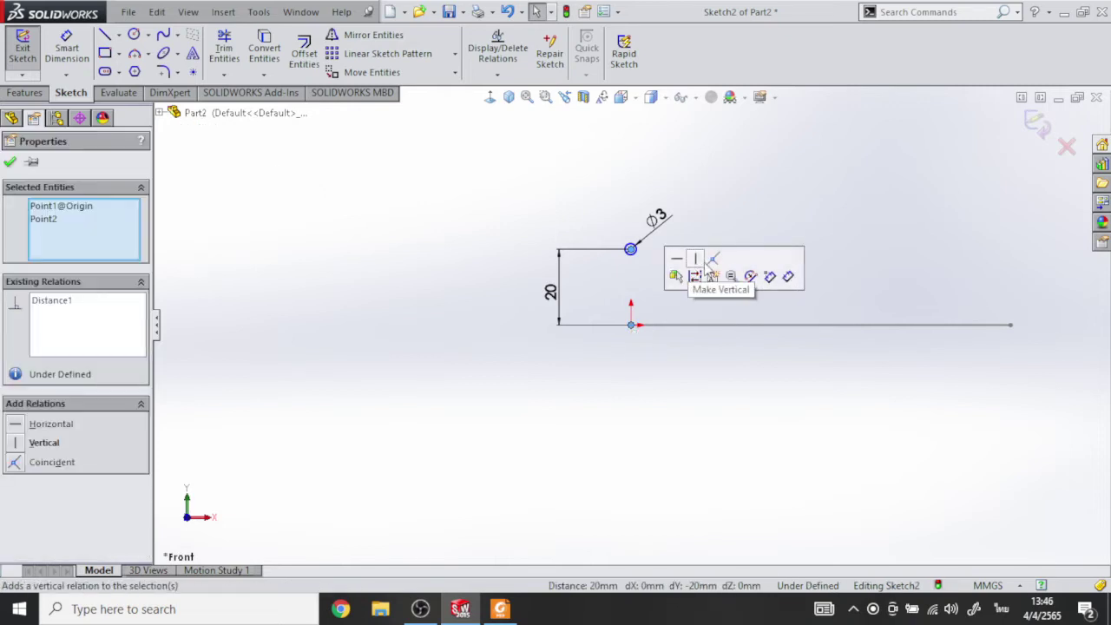
left_click(696, 258)
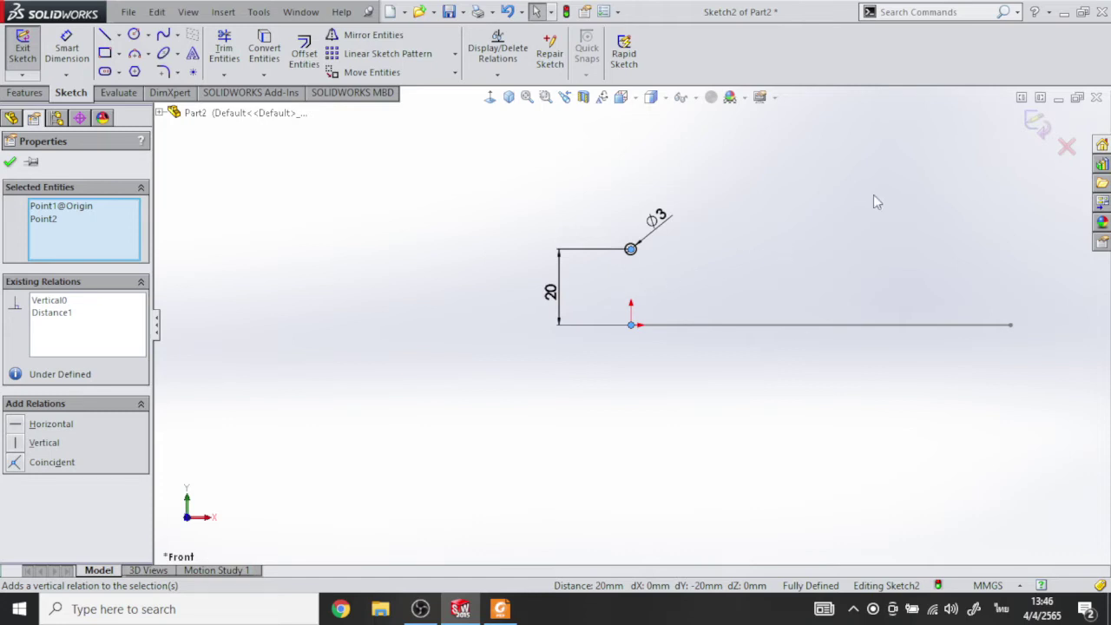
left_click(1033, 123)
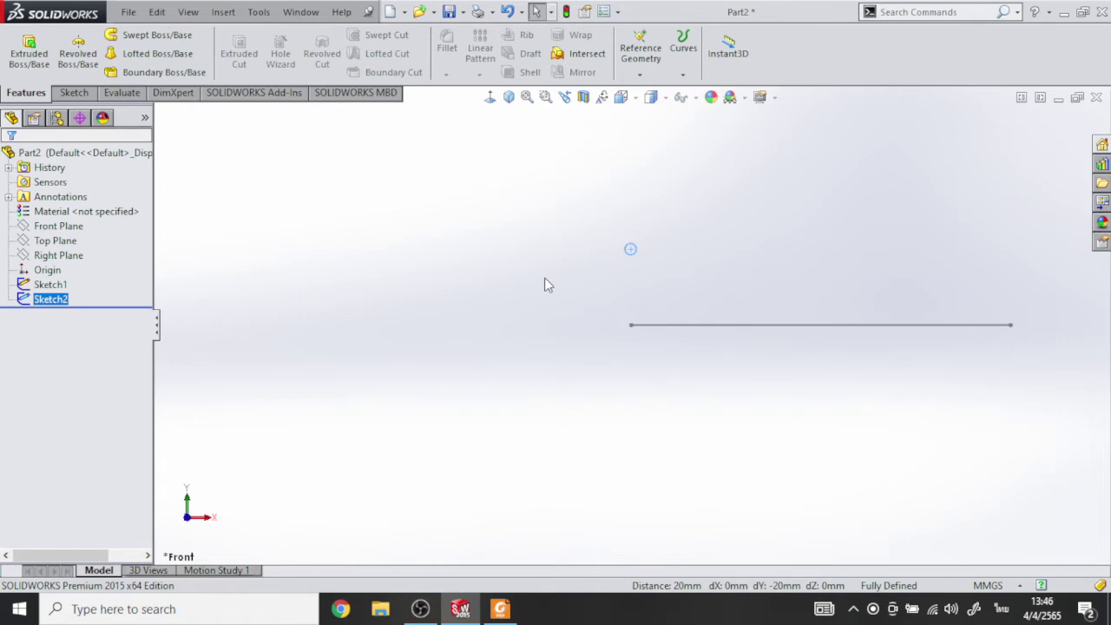
- Start a Sweep with Sketch2 as the profile and the Sketch1 line as the path, then expand Options
left_click(156, 35)
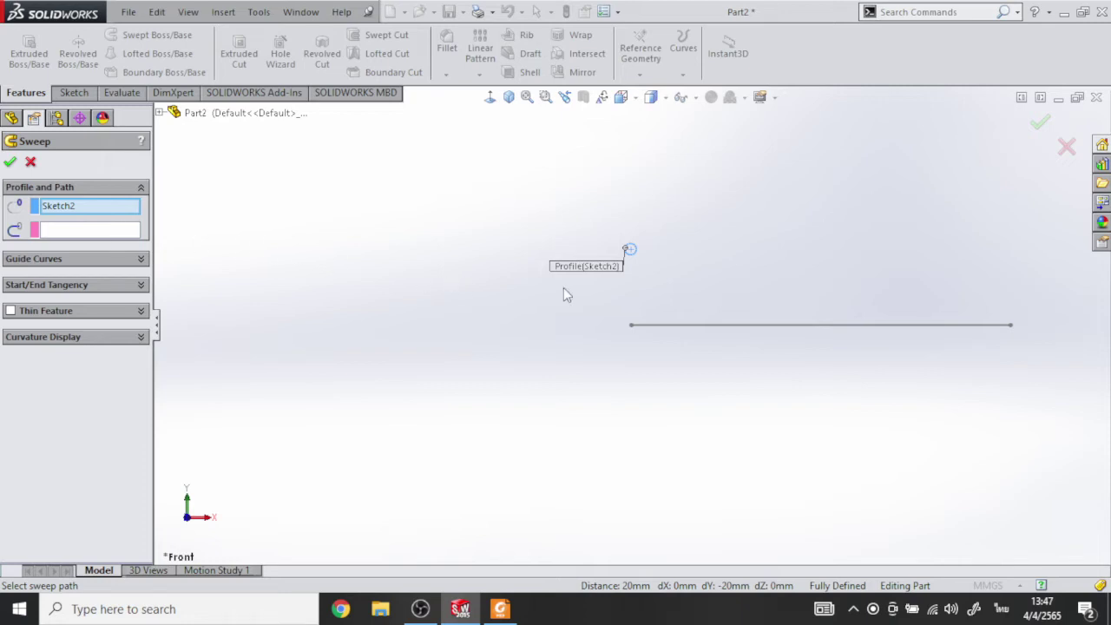
left_click(63, 230)
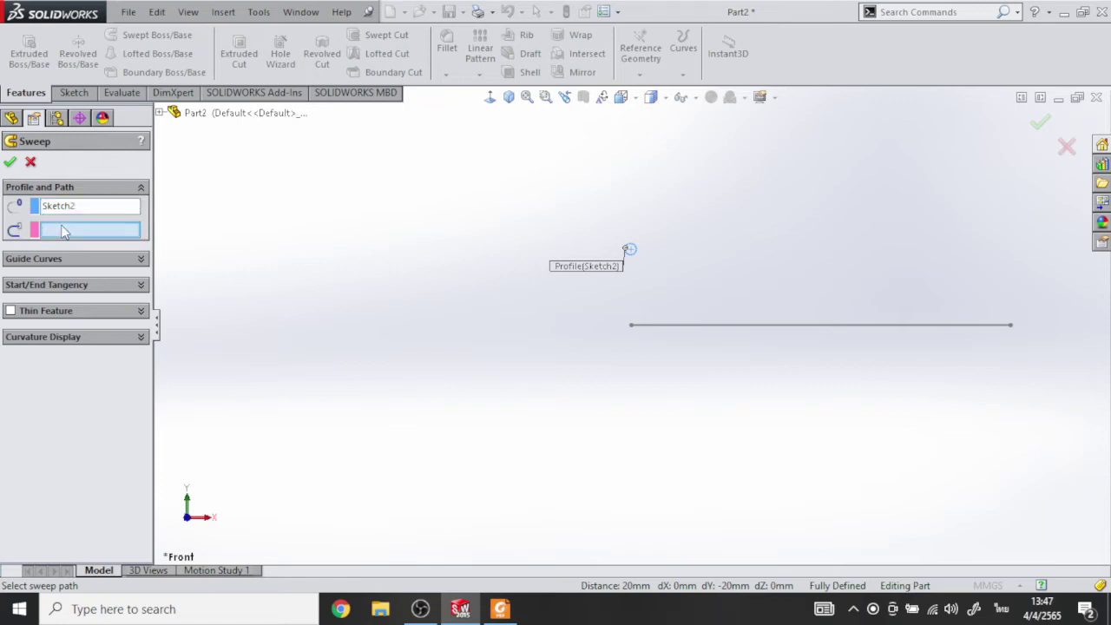
left_click(783, 327)
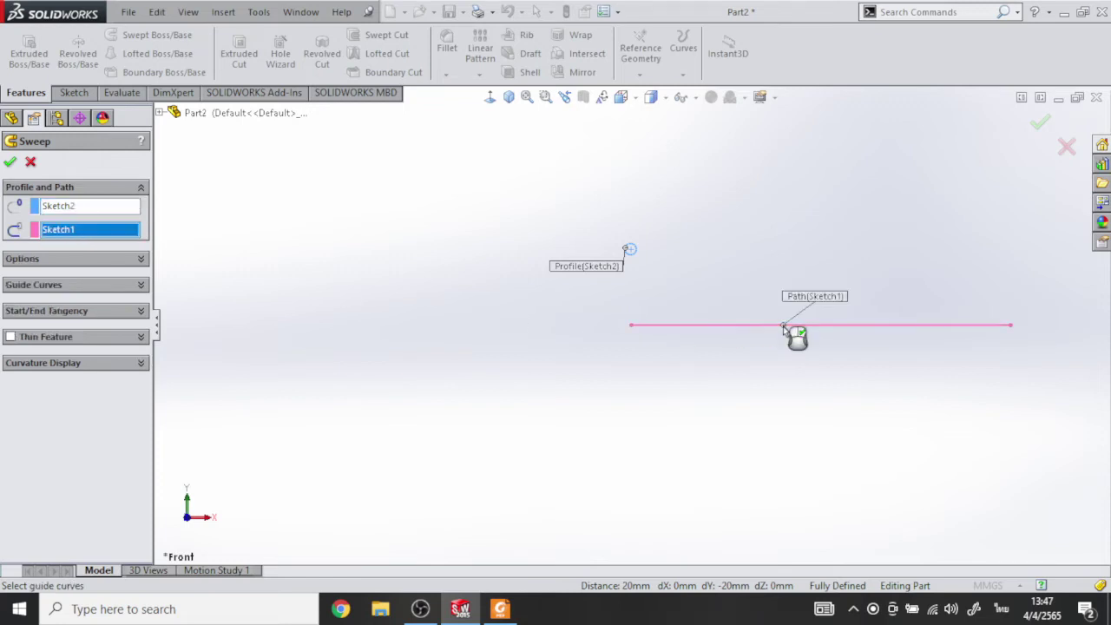
left_click(142, 260)
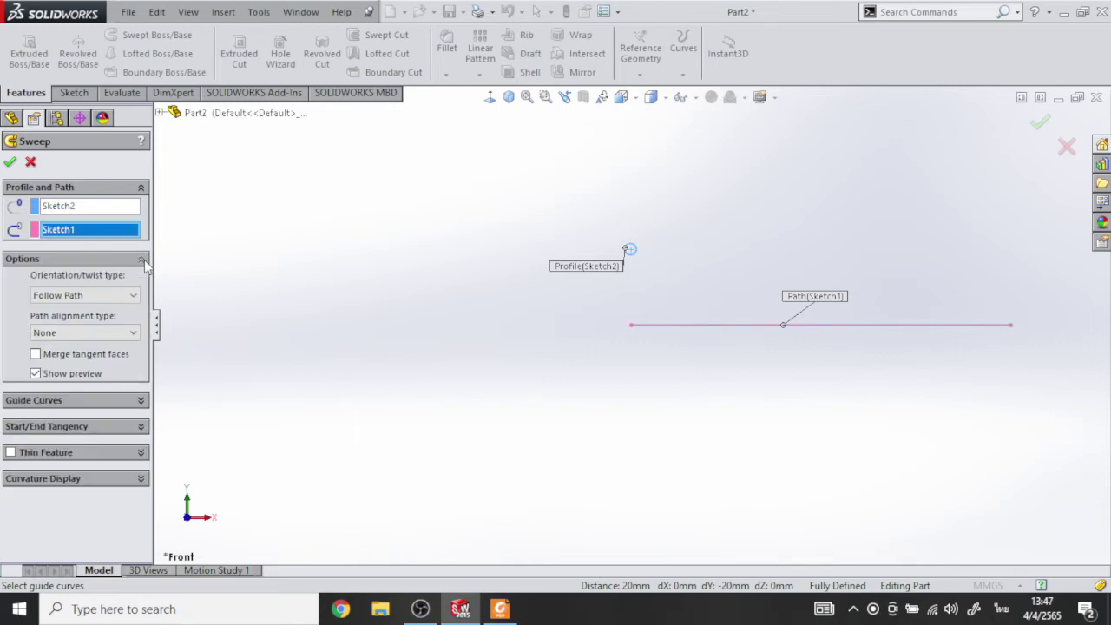
- Set the twist type to Twist Along Path With Normal Constant, defined by Turns
left_click(136, 336)
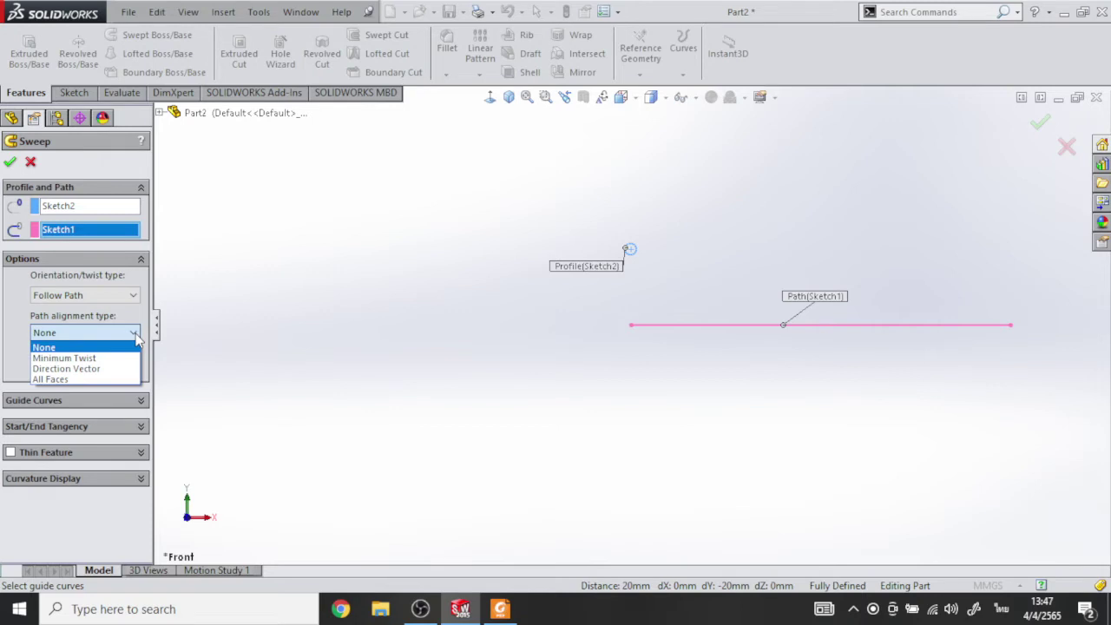
left_click(136, 335)
left_click(134, 296)
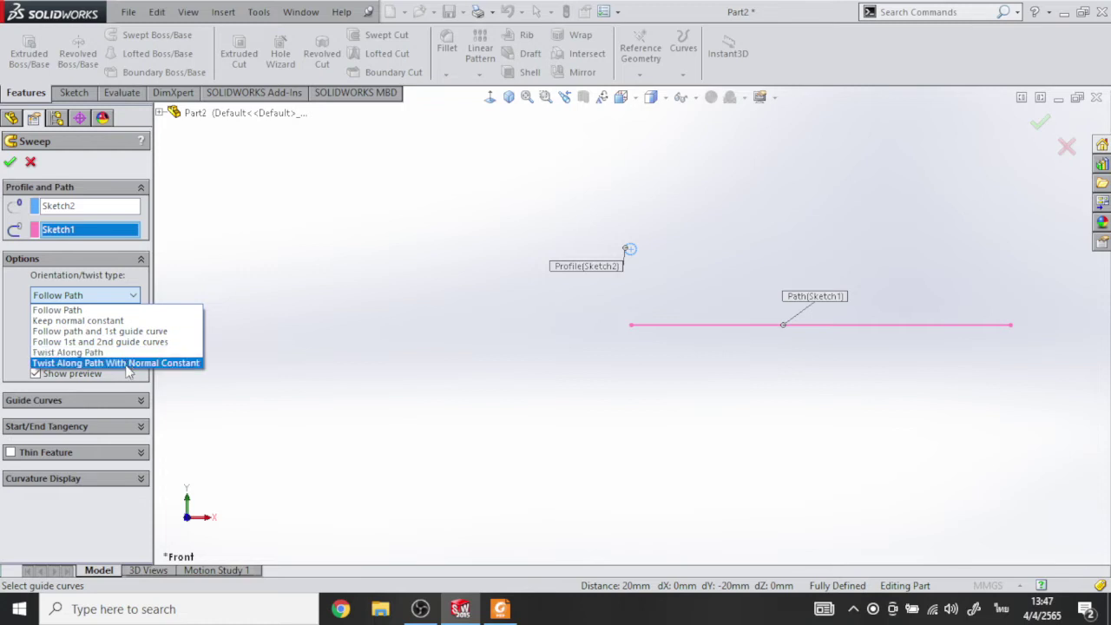
left_click(128, 363)
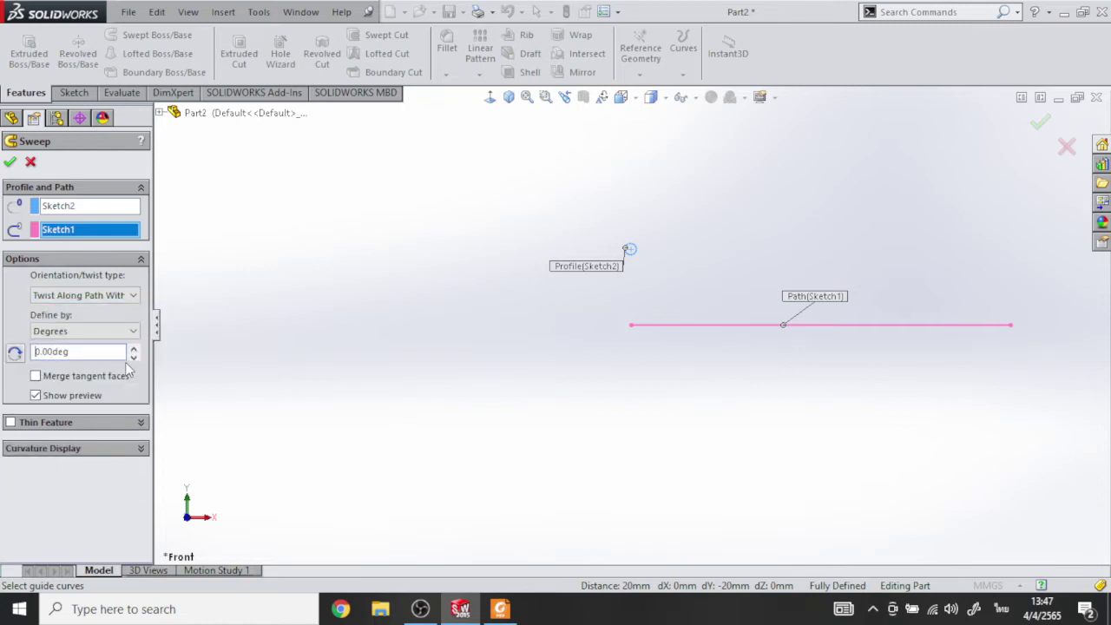
left_click(131, 334)
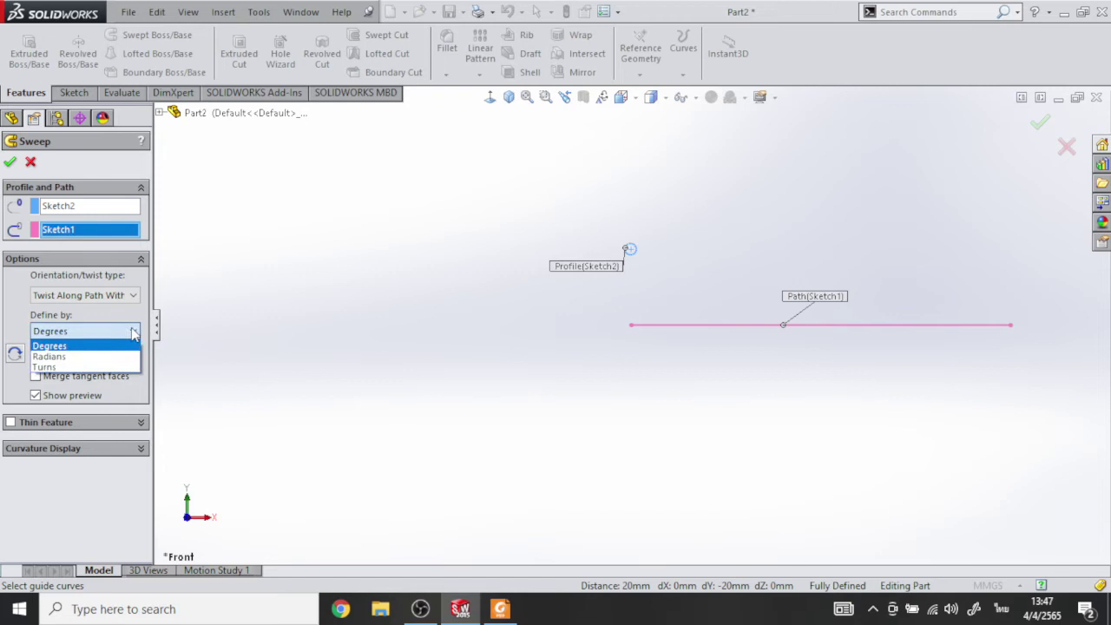
left_click(111, 367)
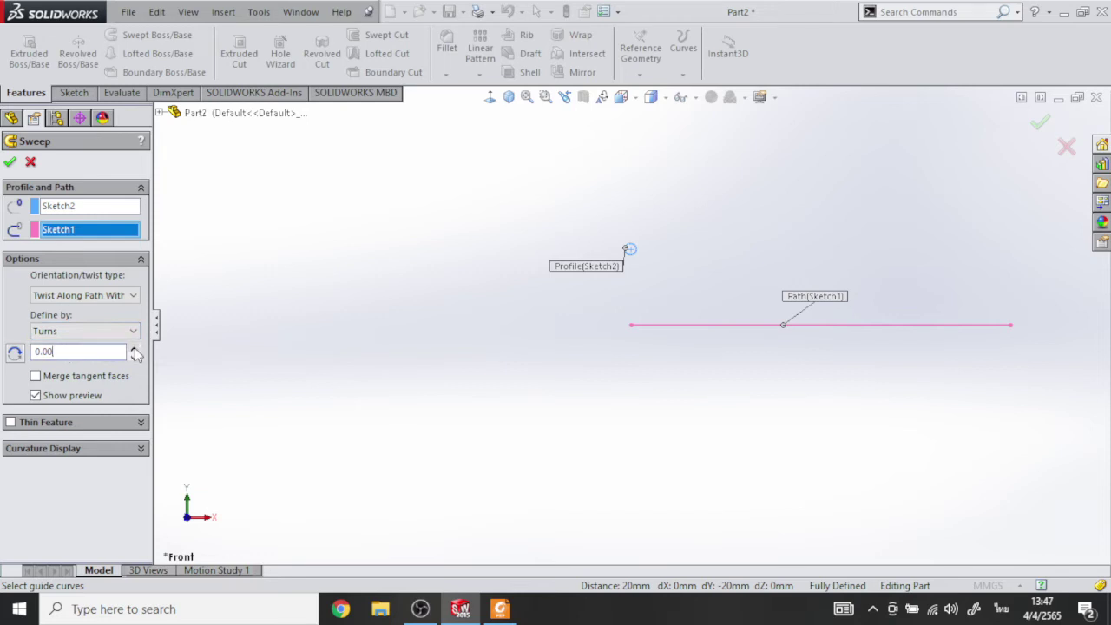
- Raise the twist to 15 turns and accept the sweep as Sweep1
left_click(134, 348)
left_click(133, 348)
left_click(134, 348)
left_click(134, 348)
left_click(133, 348)
left_click(134, 348)
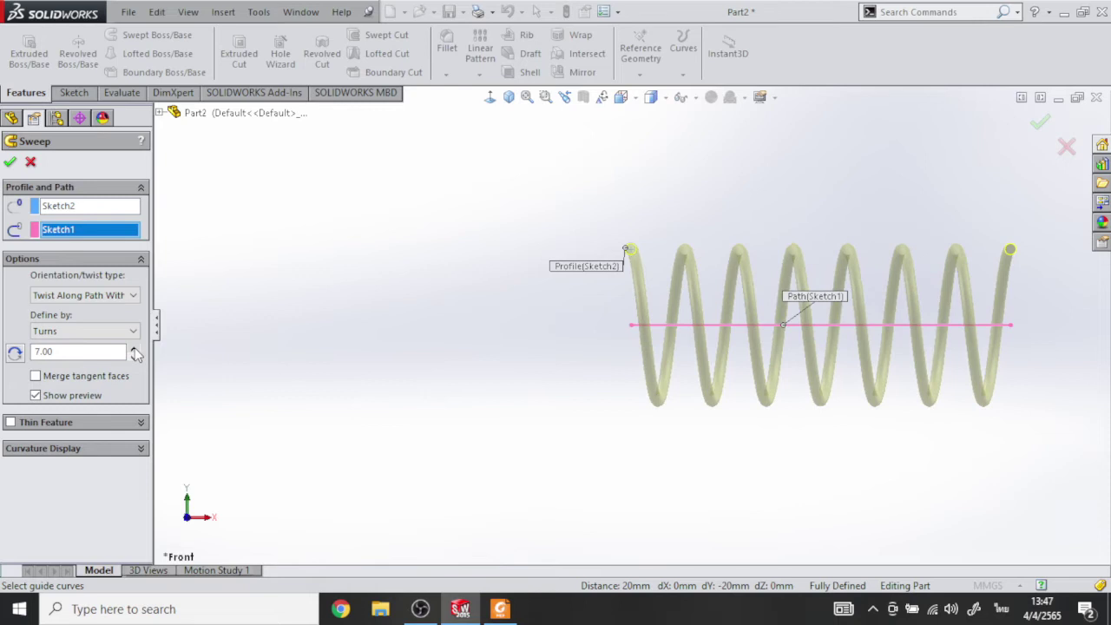
left_click(134, 348)
left_click(134, 348)
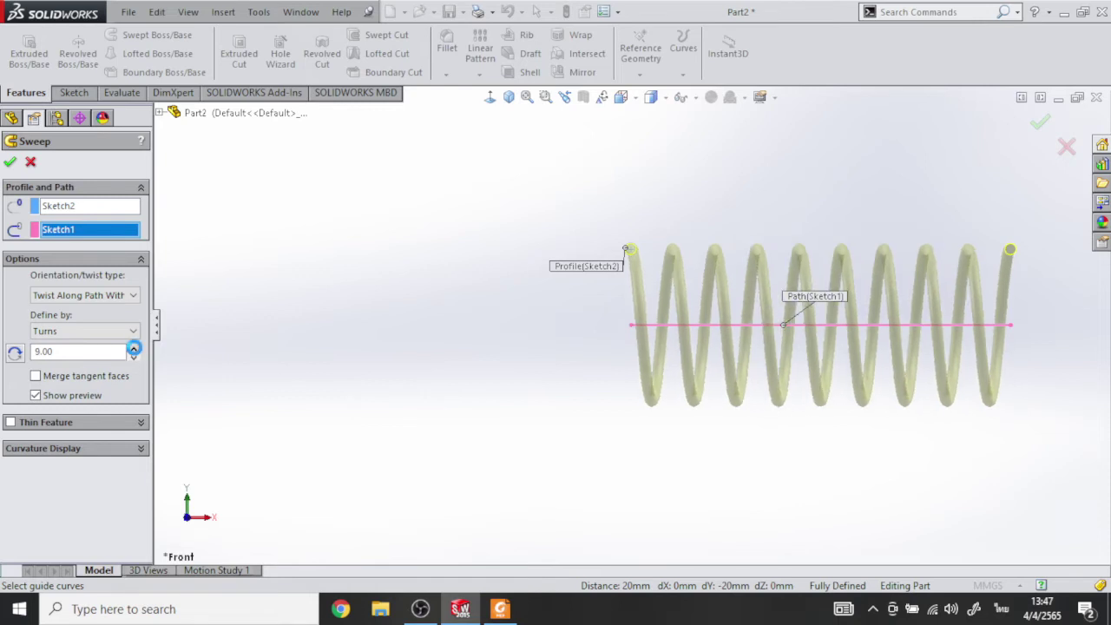
left_click(134, 348)
left_click(133, 348)
left_click(134, 348)
left_click(134, 349)
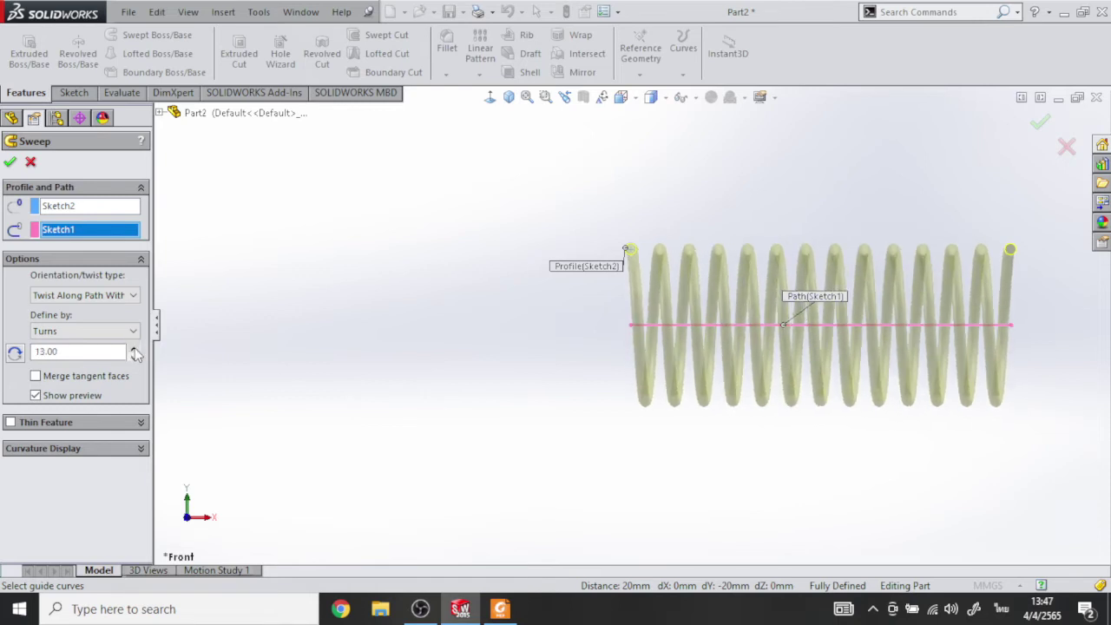
left_click(133, 348)
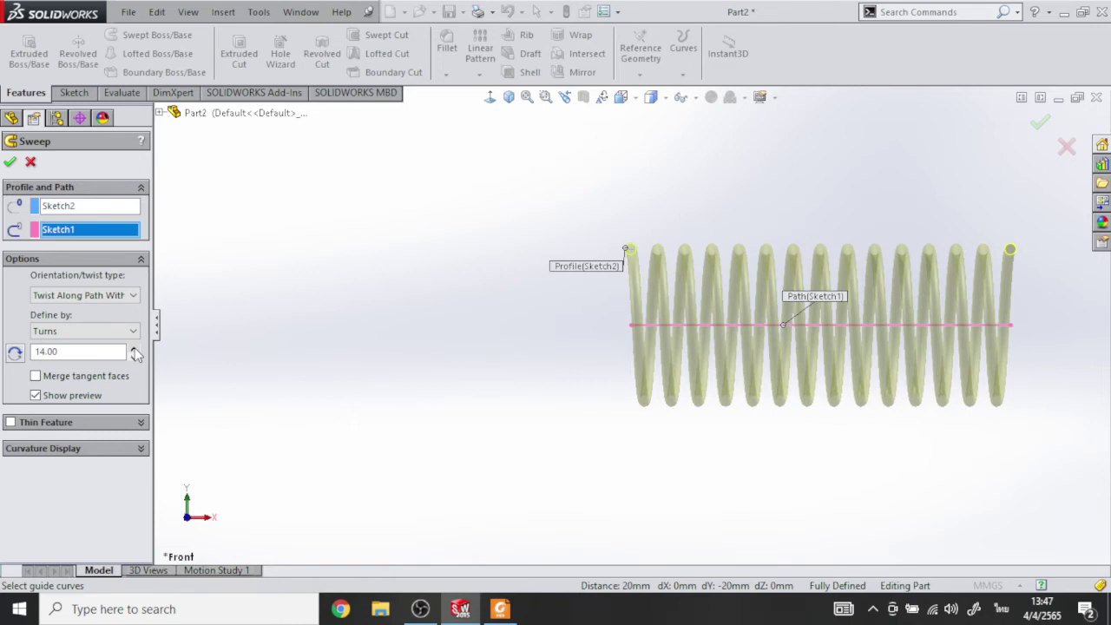
left_click(134, 349)
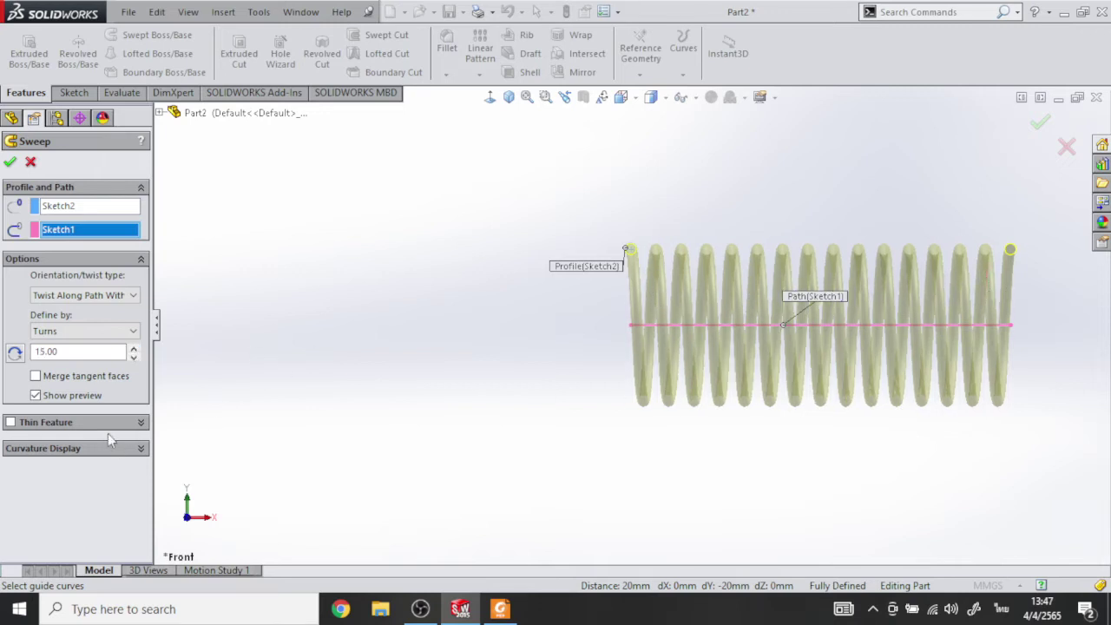
left_click(8, 164)
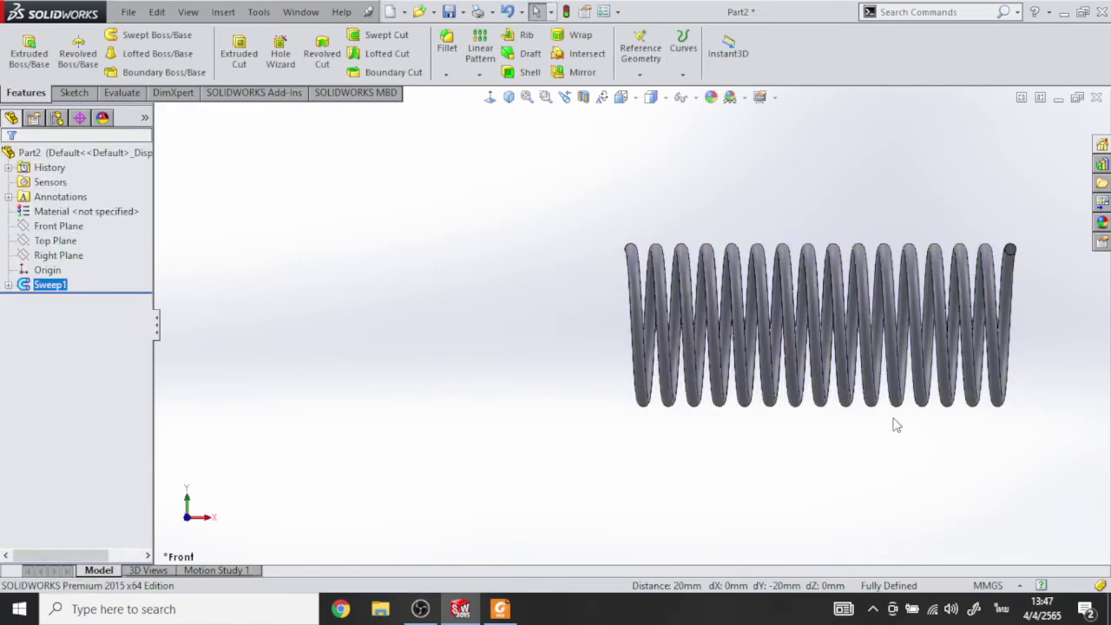
- Pan, orbit and zoom the spring, then switch to the Isometric view orientation
middle_click_drag(895, 380, 733, 359, "ctrl")
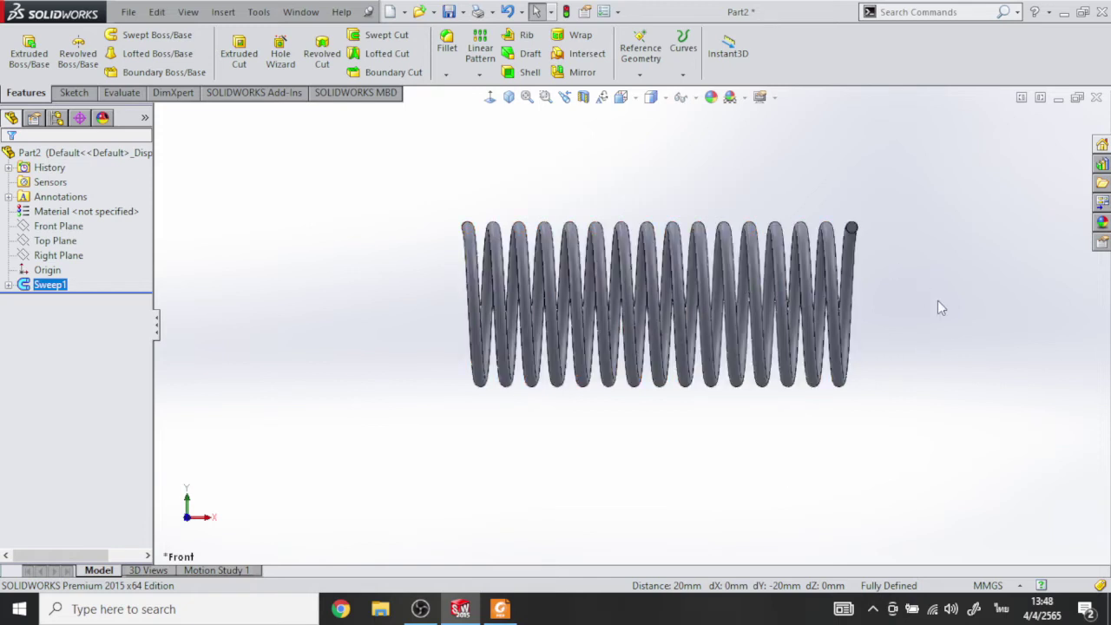
mouse_move(840, 458)
middle_mouse_down()
mouse_move(405, 503)
mouse_move(526, 504)
mouse_move(639, 487)
mouse_move(561, 463)
mouse_move(585, 472)
middle_mouse_up()
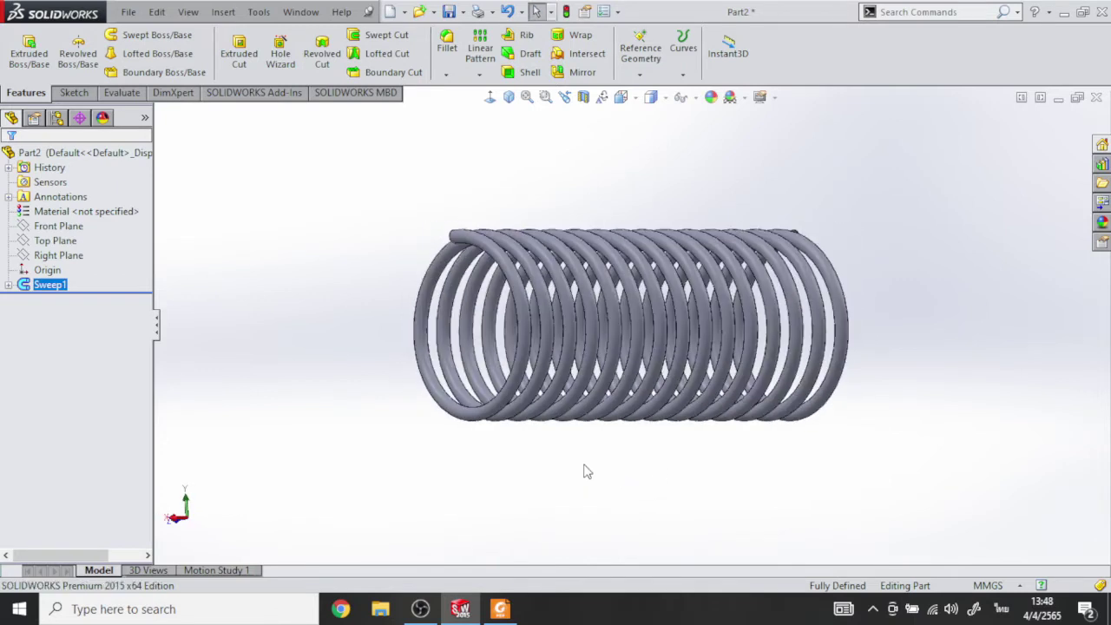
scroll(526, 290, "up", 3)
scroll(515, 291, "down", 4)
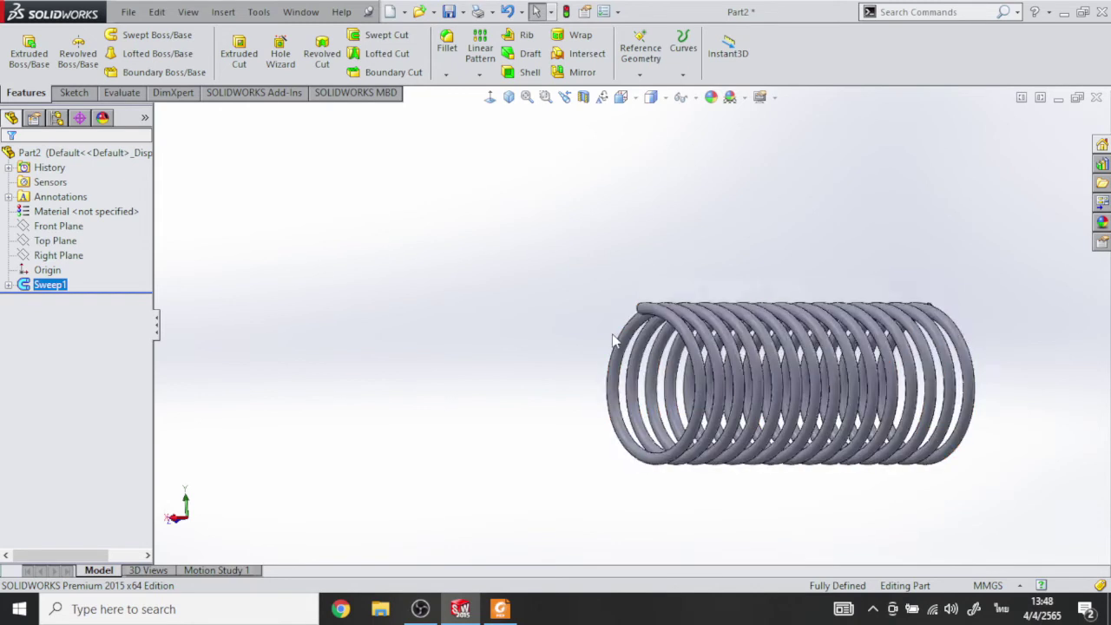
scroll(591, 310, "up", 3)
scroll(606, 314, "up", 2)
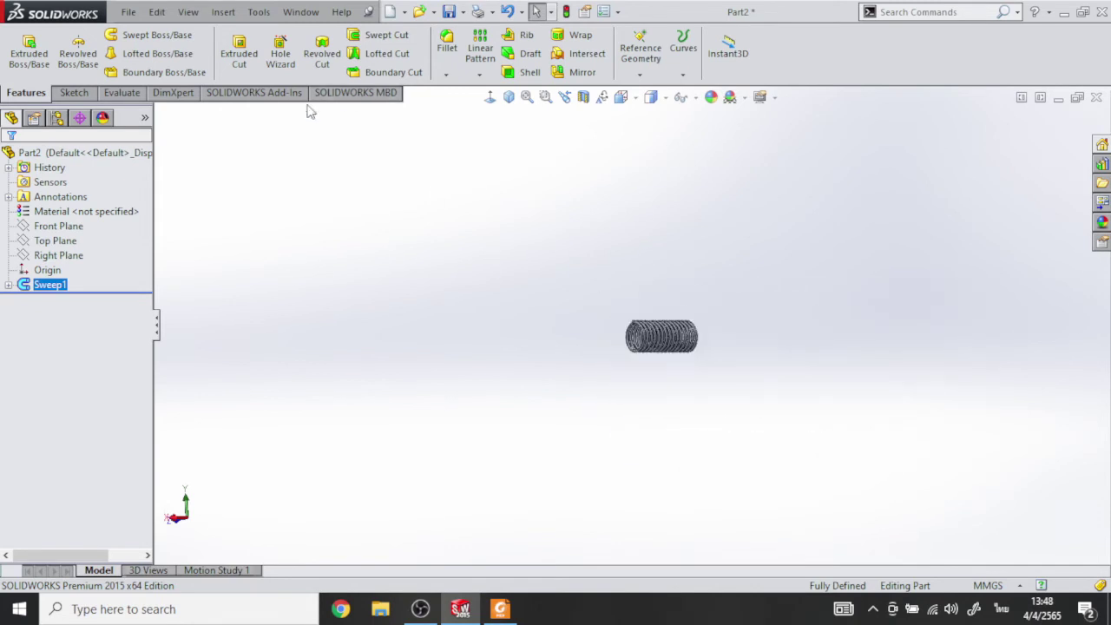
left_click(666, 98)
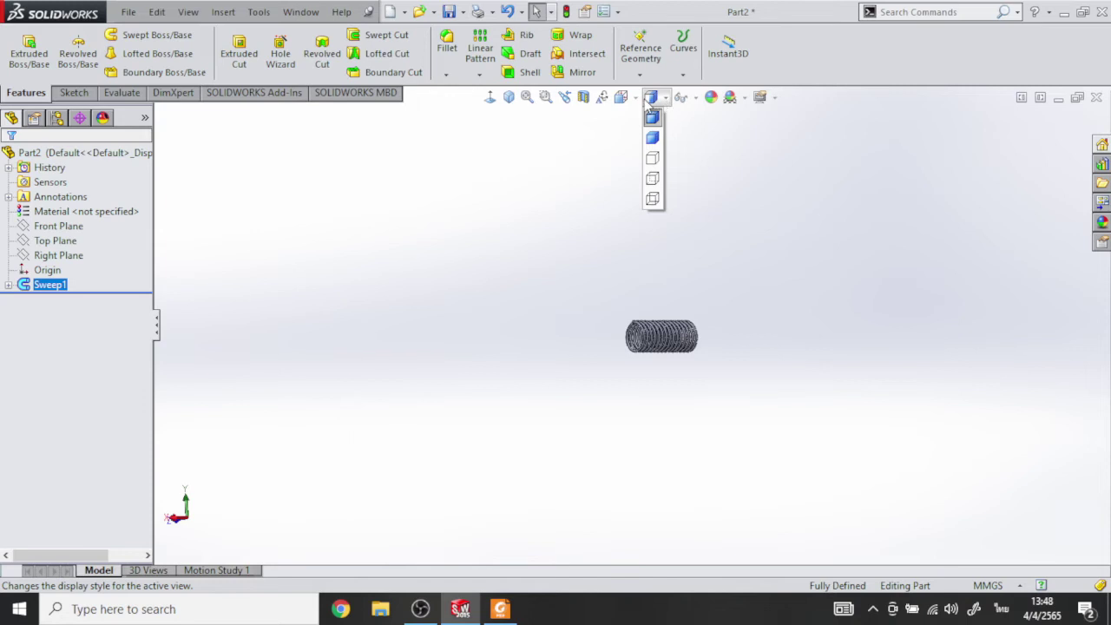
mouse_move(621, 97)
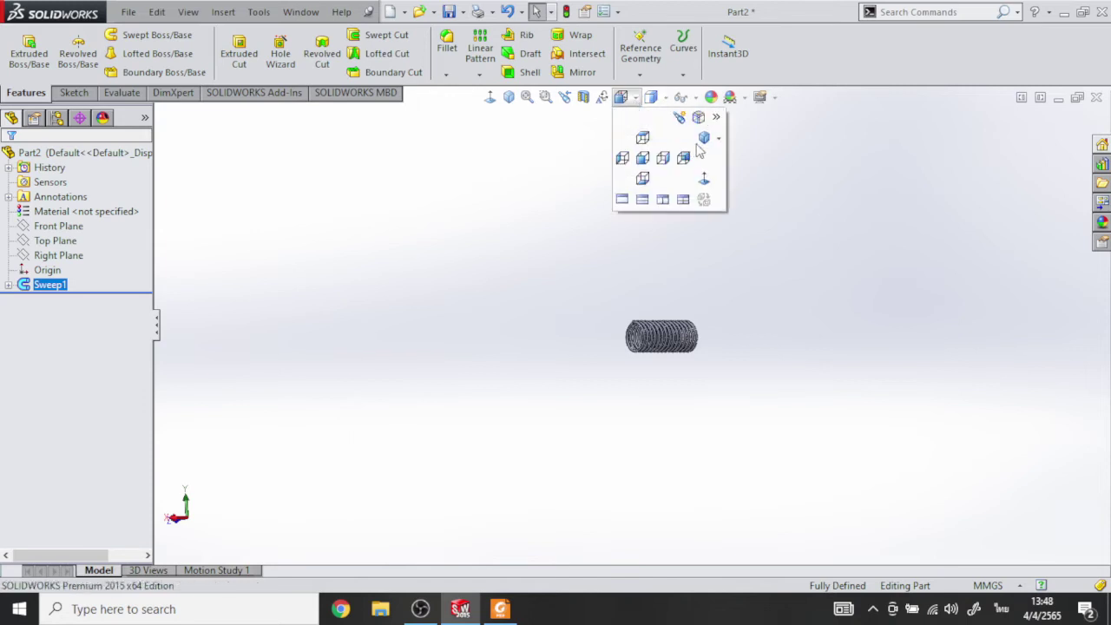
left_click(704, 139)
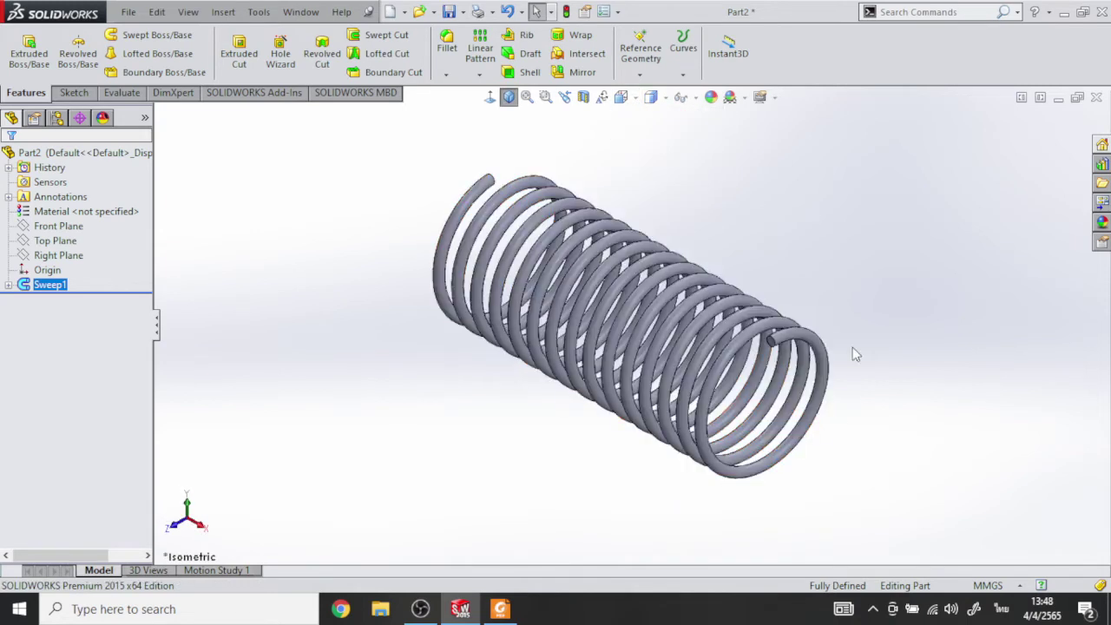
scroll(877, 345, "up", 2)
scroll(806, 347, "down", 2)
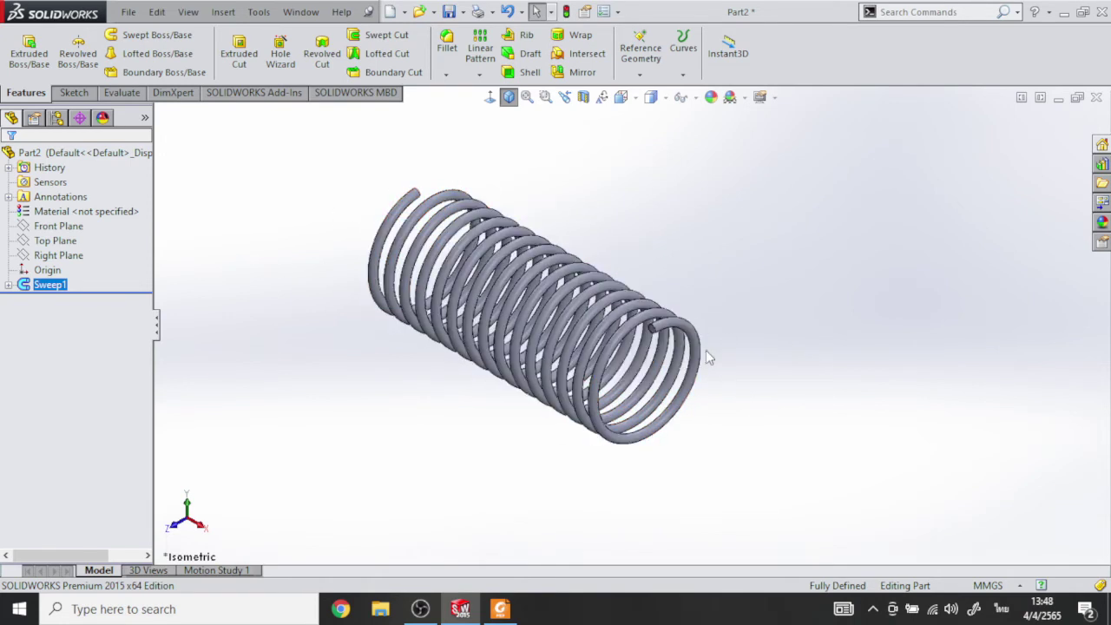
- Start a Front Plane sketch, view it face-on, and draw a closed rectangle over the coil's left end
left_click(58, 225)
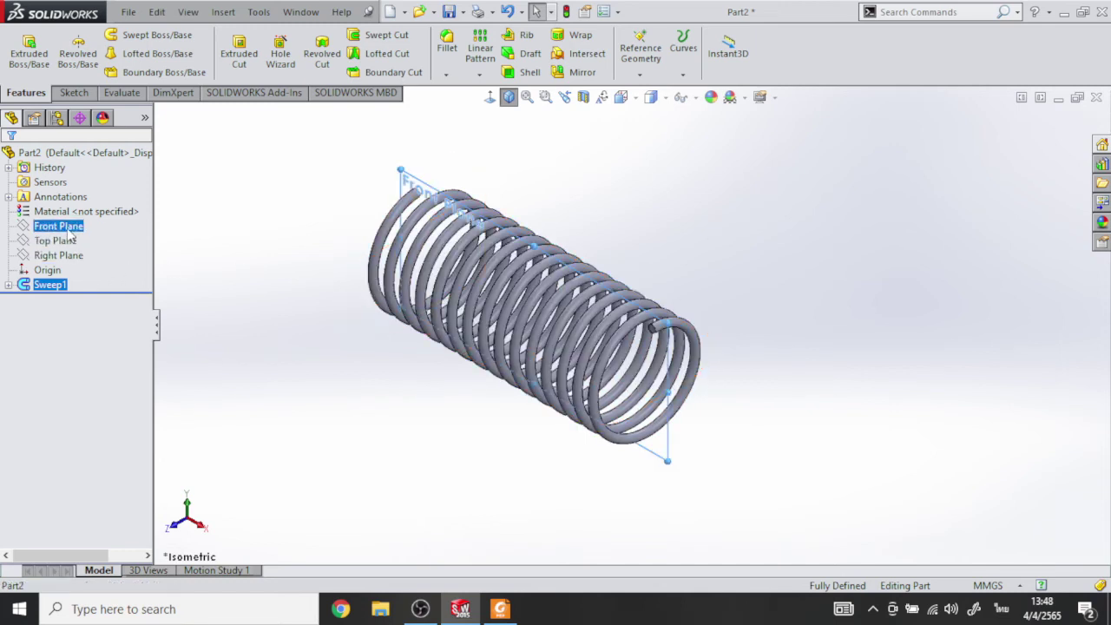
left_click(78, 206)
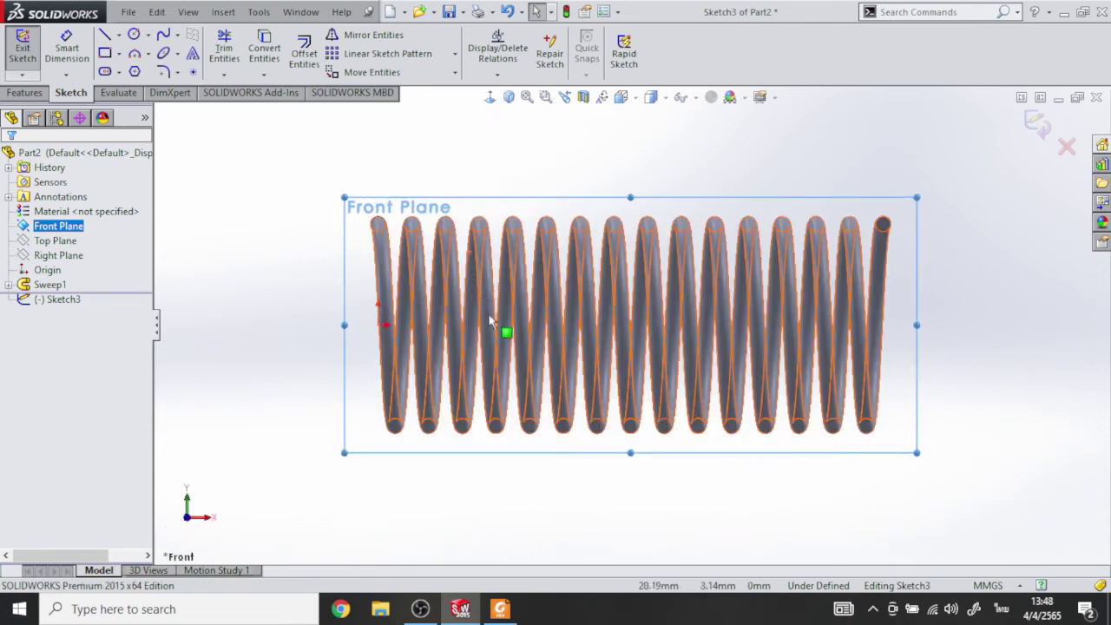
left_click(264, 274)
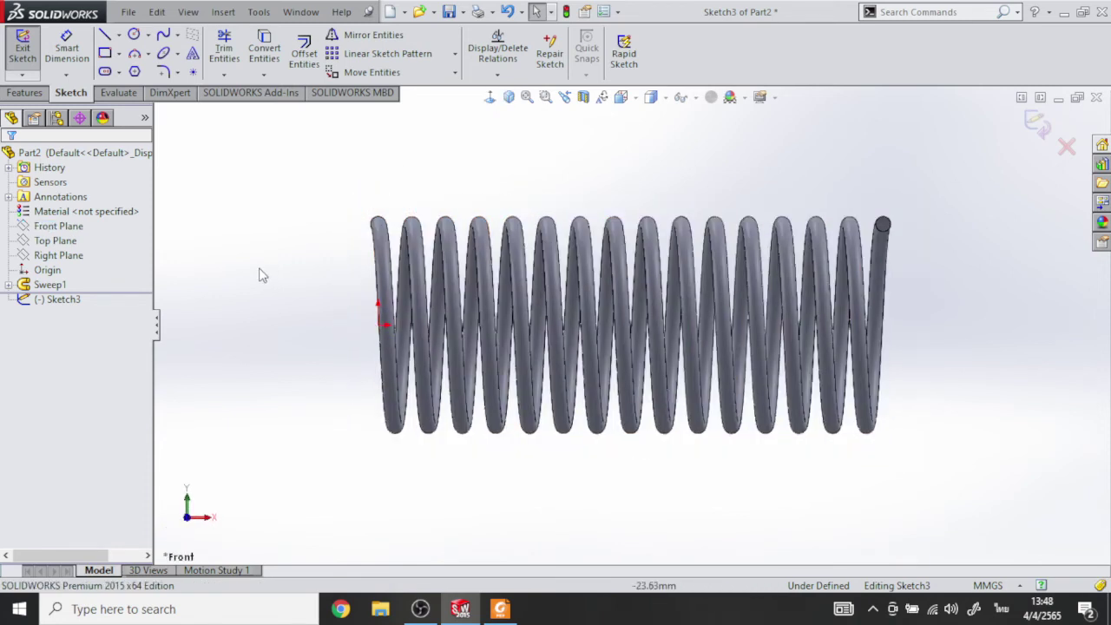
left_click(120, 36)
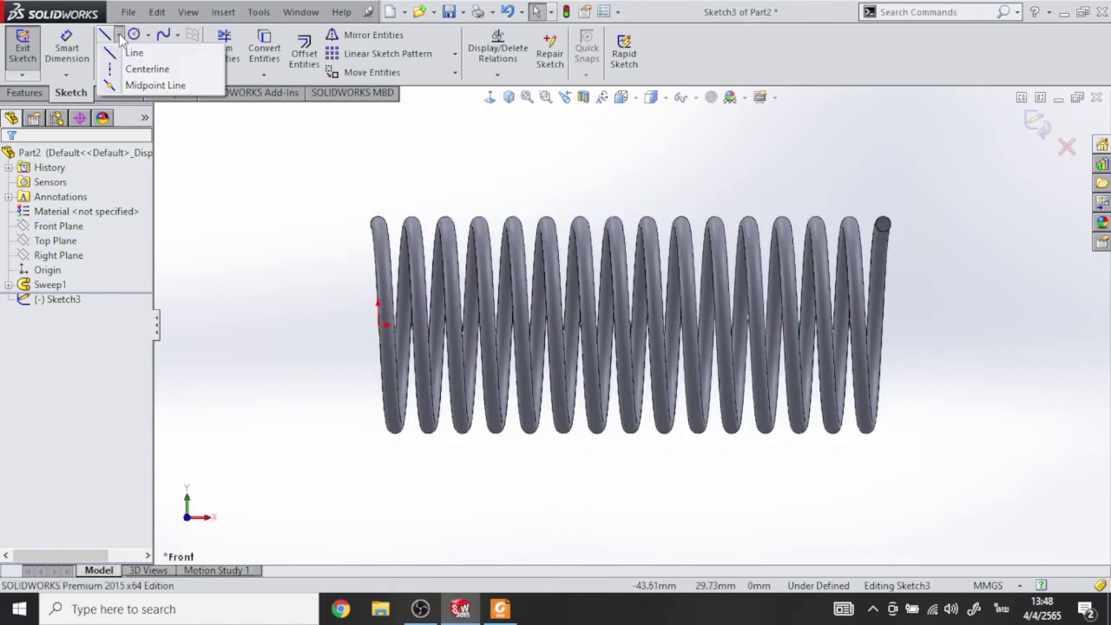
left_click(136, 56)
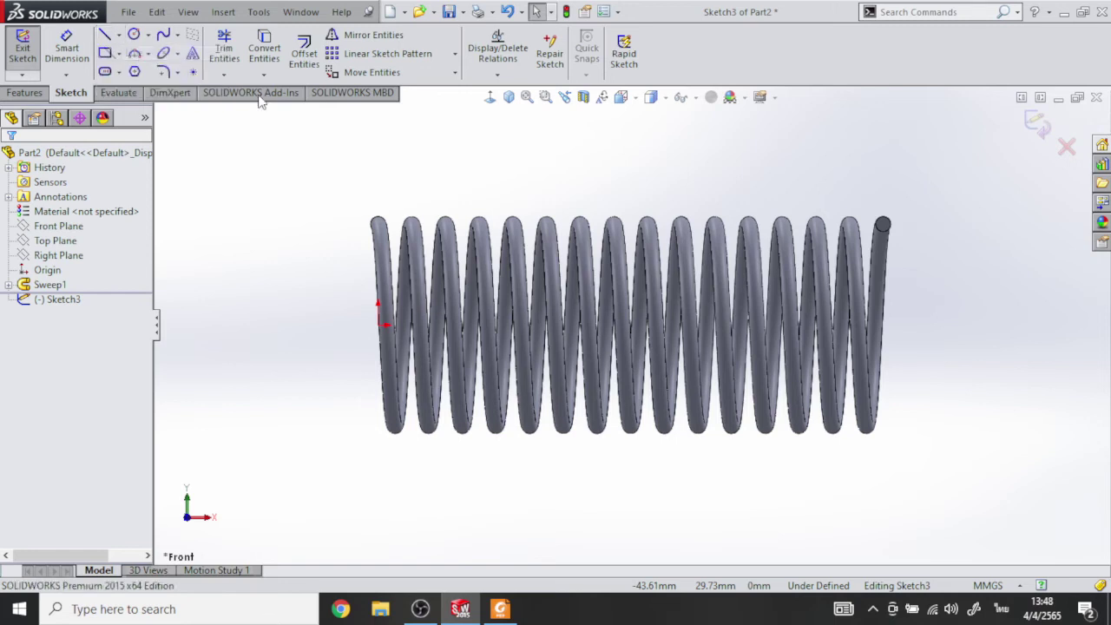
left_click(378, 325)
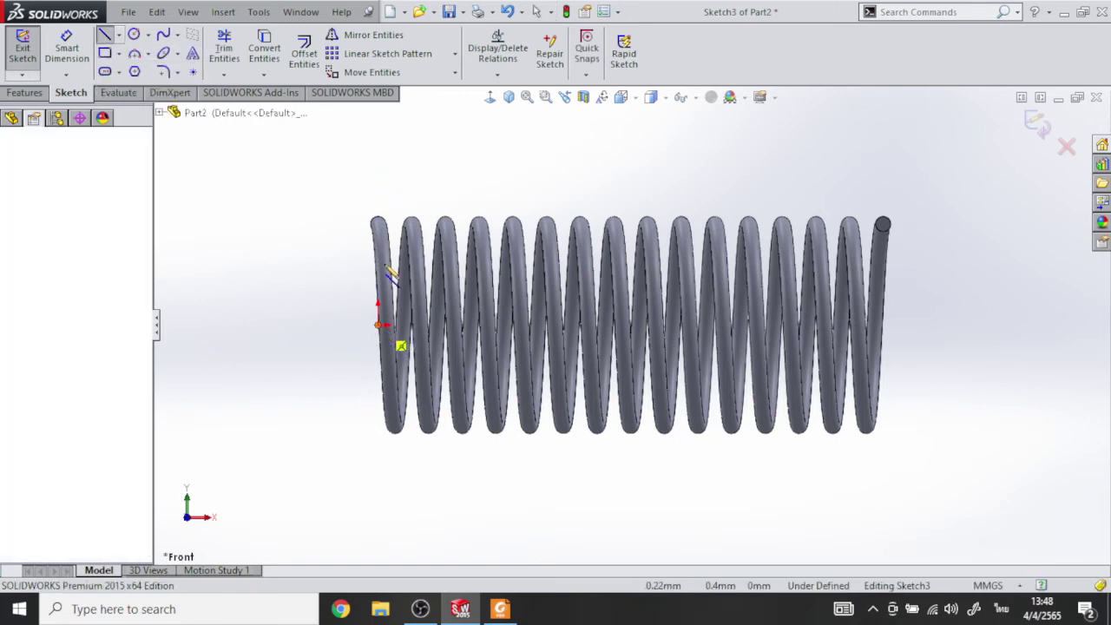
left_click(378, 143)
left_click(289, 143)
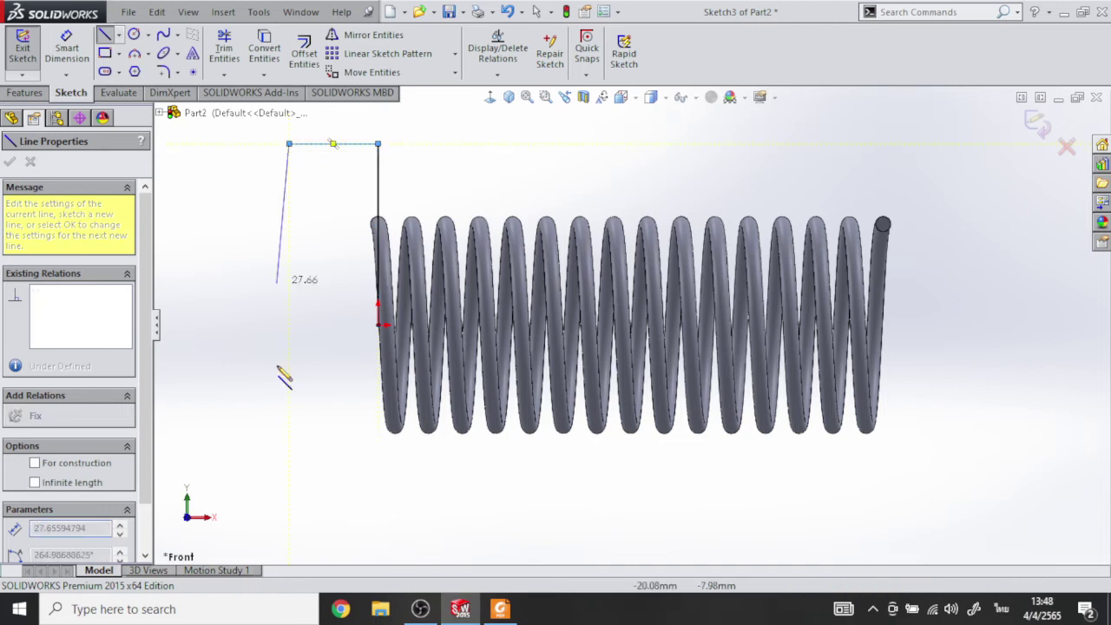
left_click(289, 525)
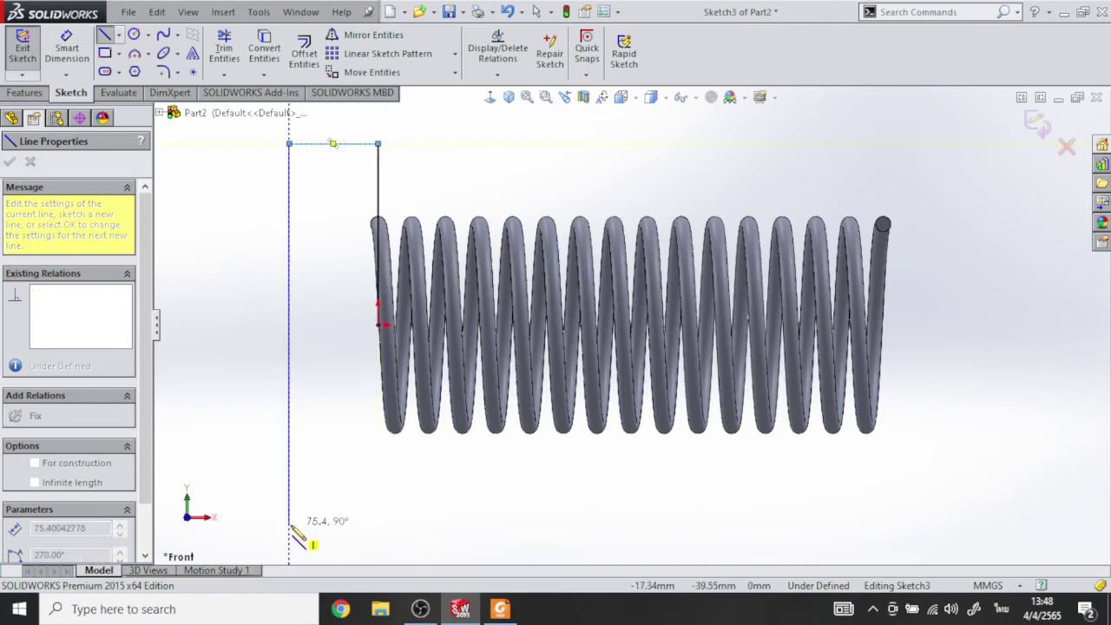
left_click(378, 524)
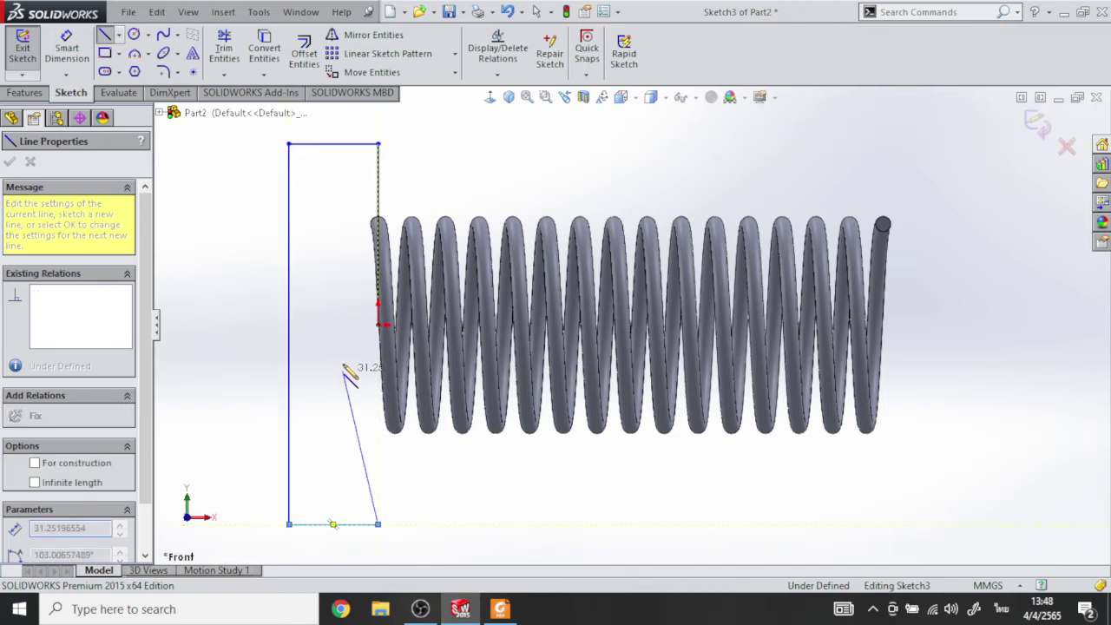
left_click(378, 326)
right_click(441, 165)
left_click(476, 172)
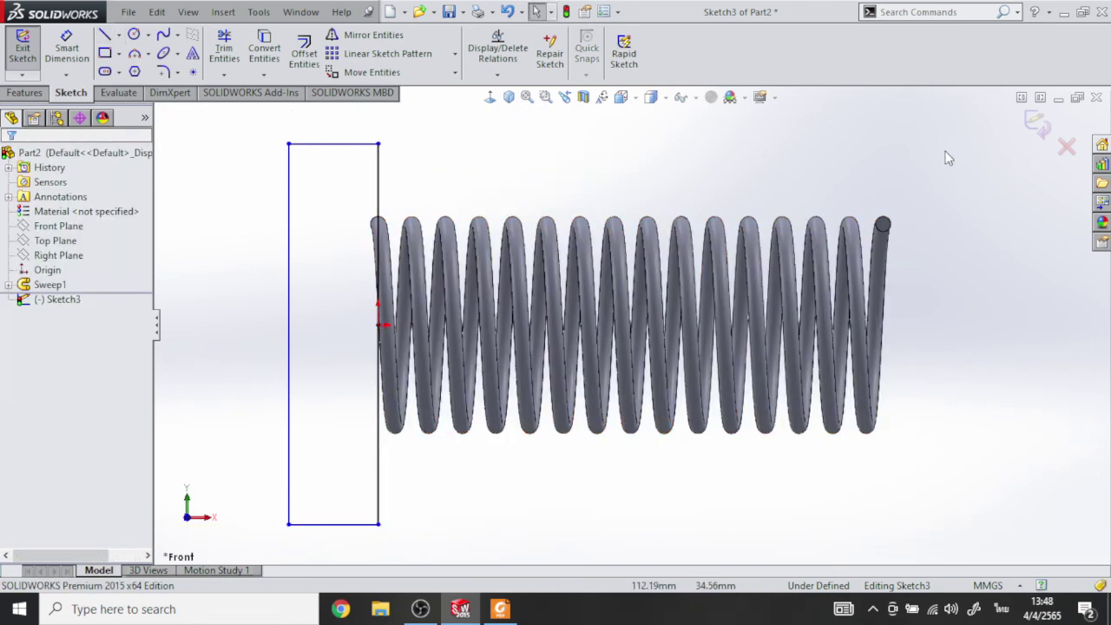
- Draw a closed rectangle over the coil's right end and exit Sketch3
left_click(104, 34)
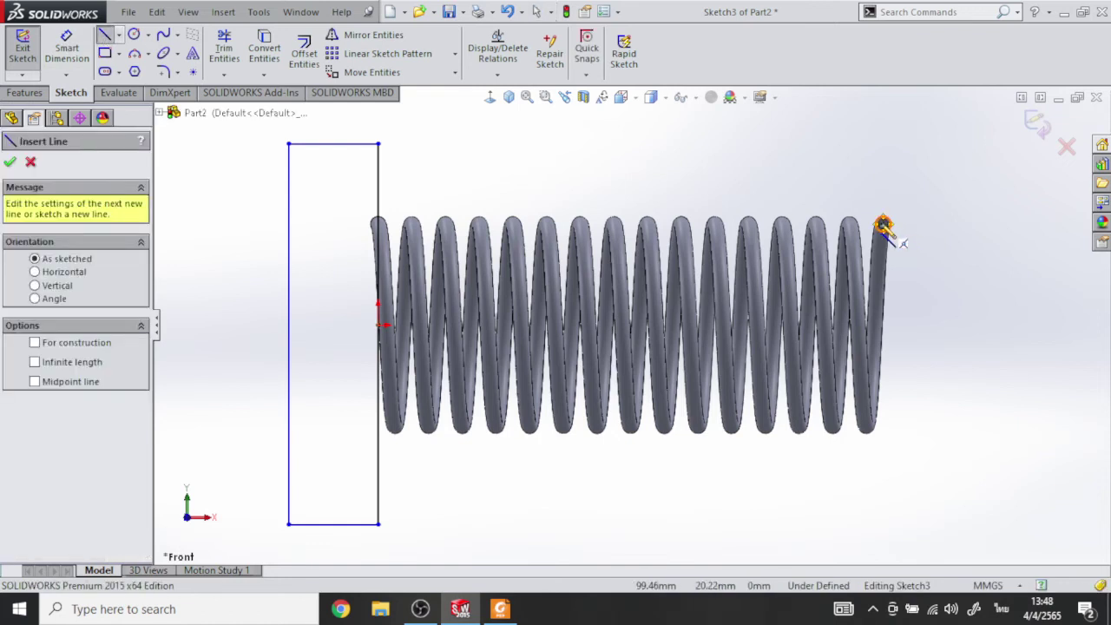
left_click(883, 224)
left_click(883, 488)
left_click(974, 488)
left_click(975, 143)
left_click(884, 139)
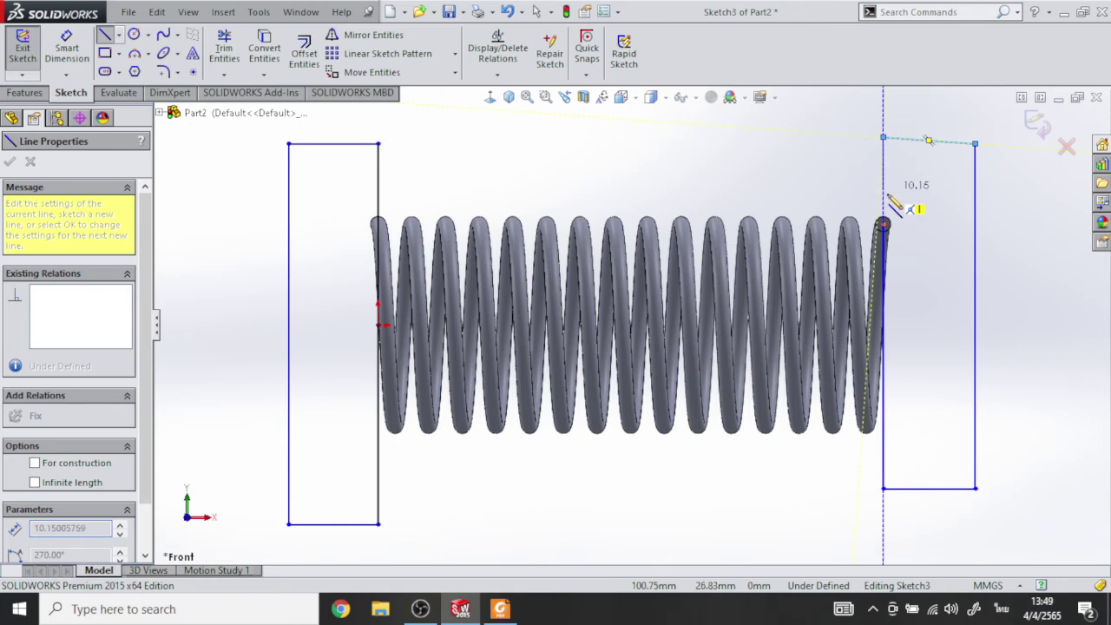
left_click(884, 224)
right_click(955, 258)
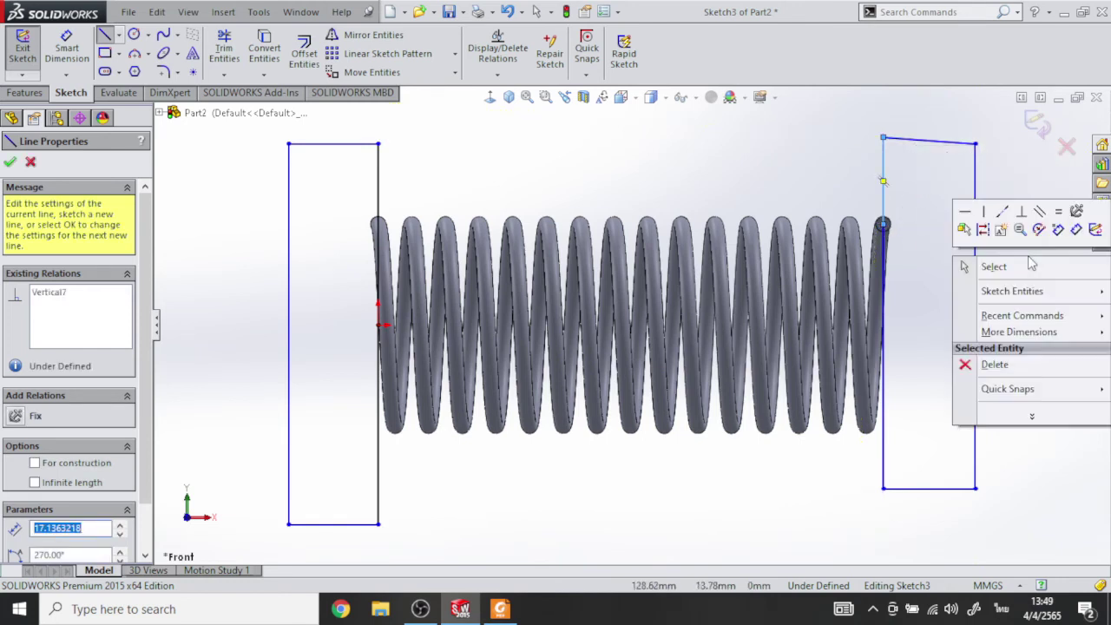
left_click(994, 268)
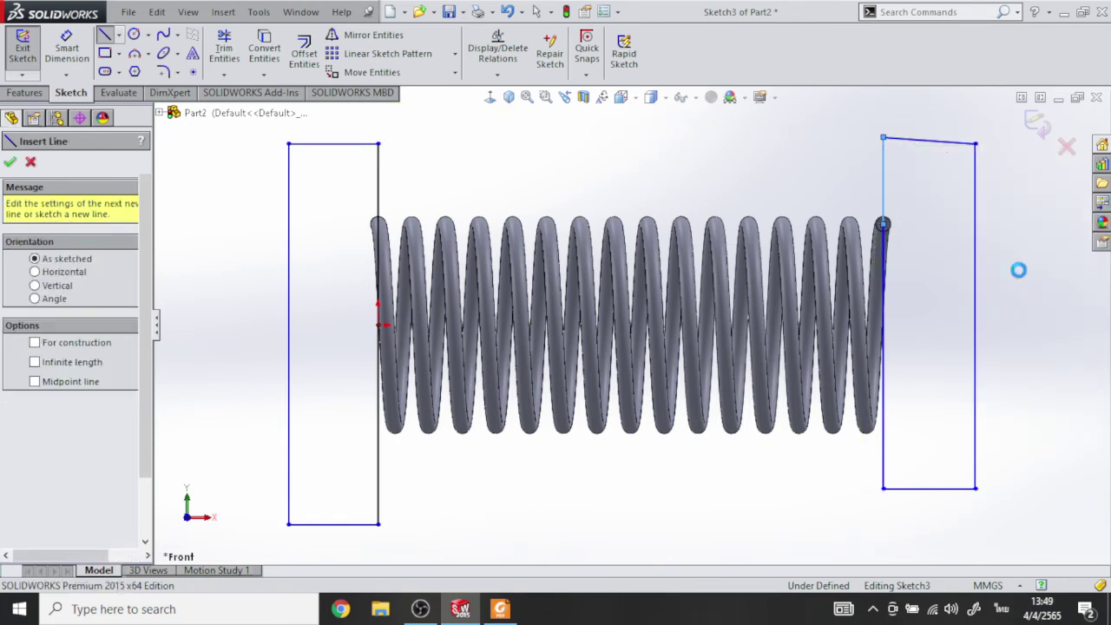
left_click(1036, 124)
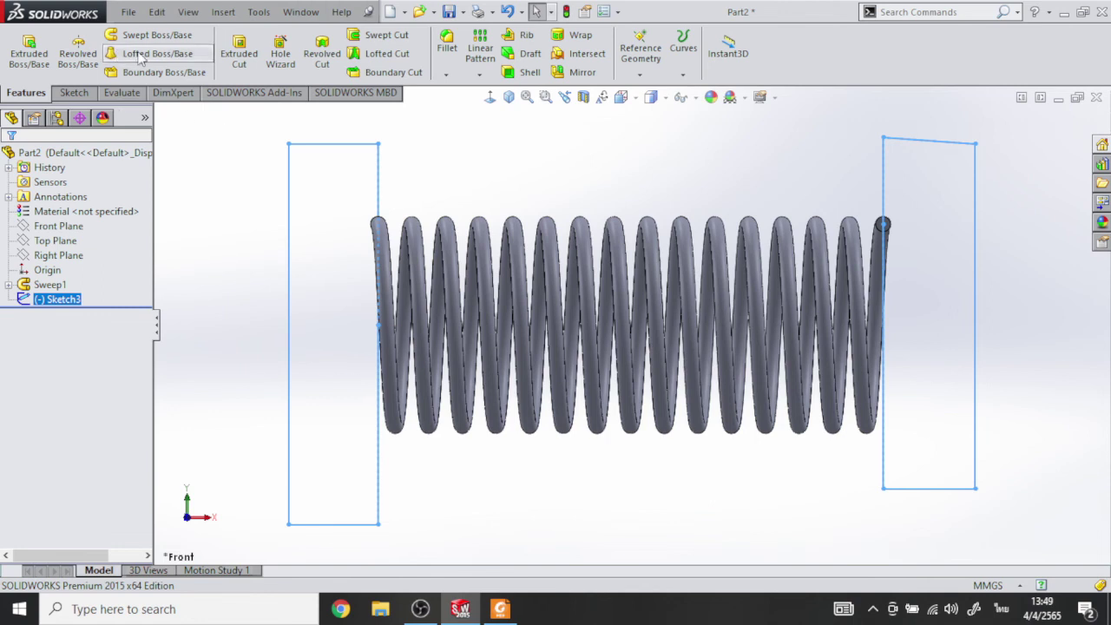
- Cut-extrude Sketch3 Through All in both directions to trim the spring ends flat
left_click(248, 60)
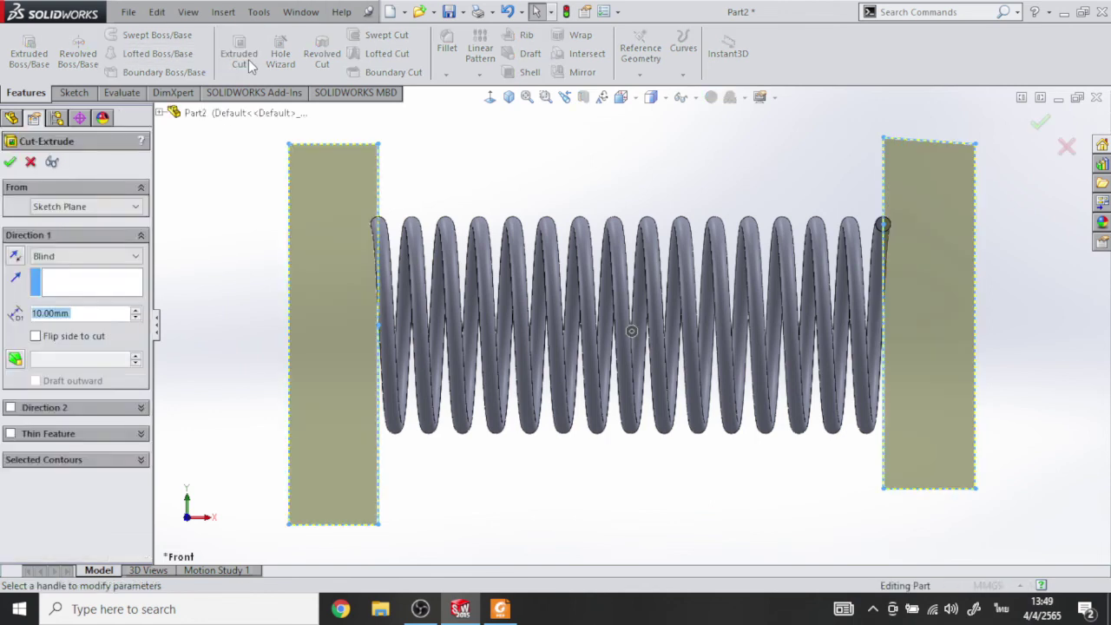
left_click(134, 257)
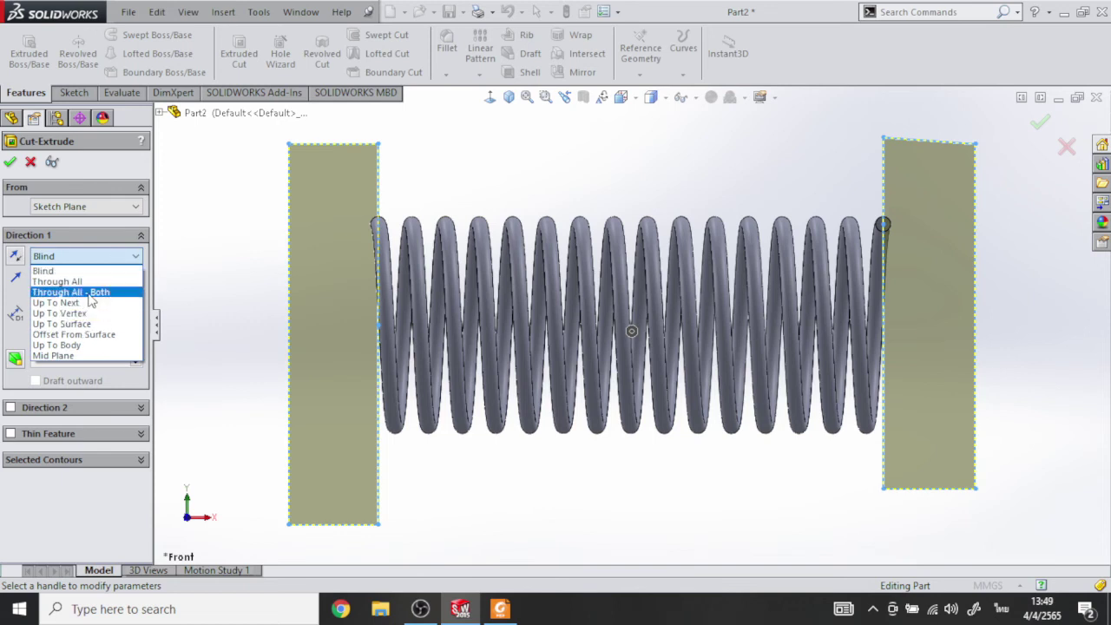
left_click(56, 281)
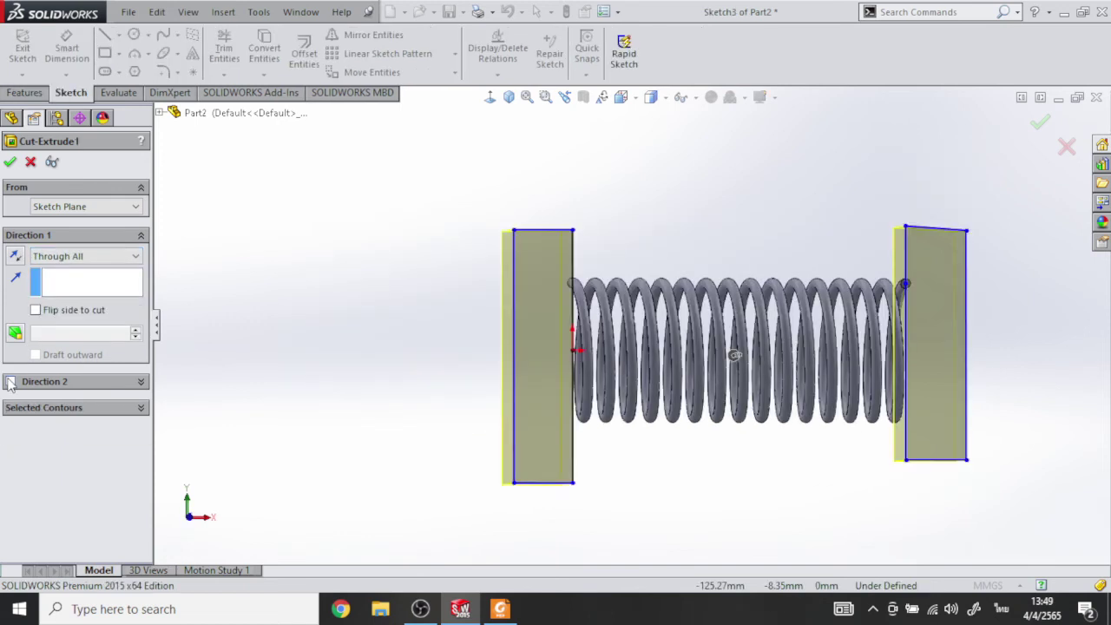
left_click(11, 382)
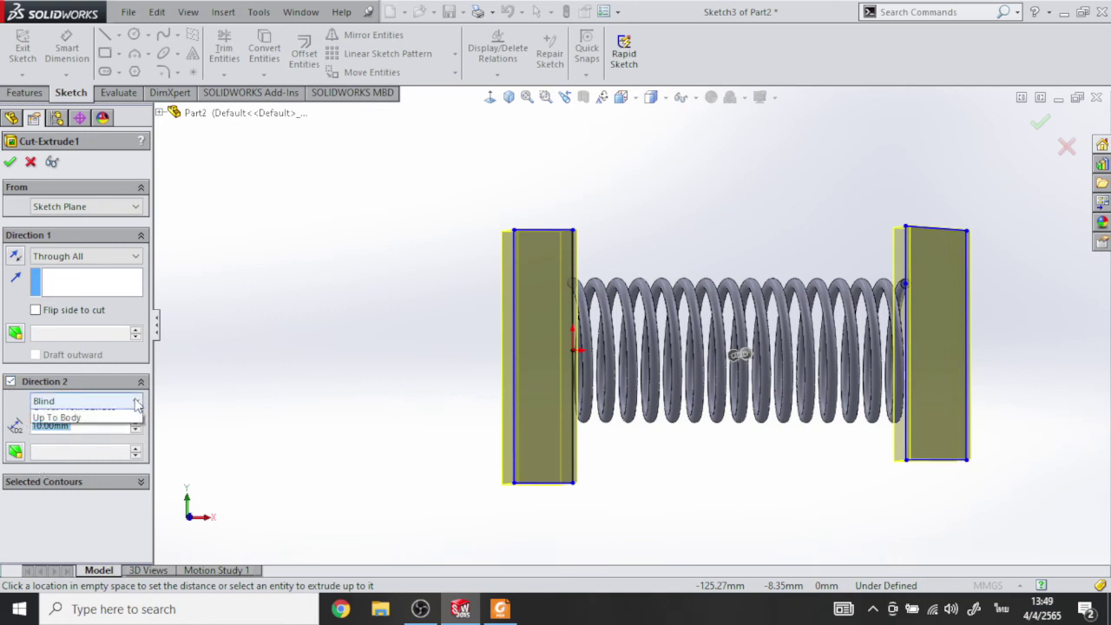
left_click(88, 424)
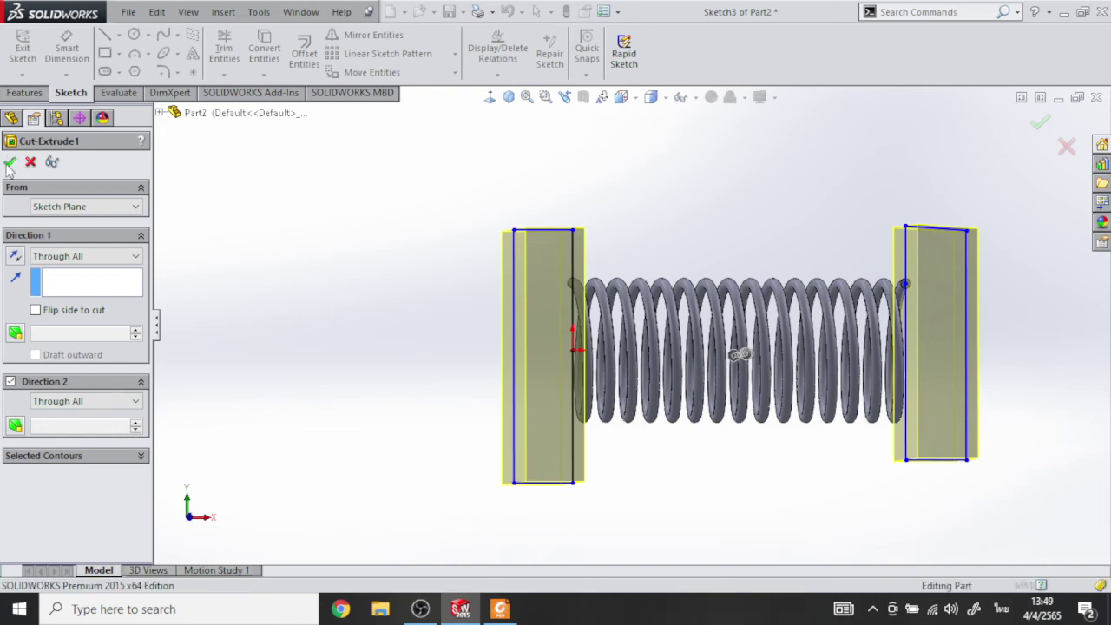
left_click(9, 163)
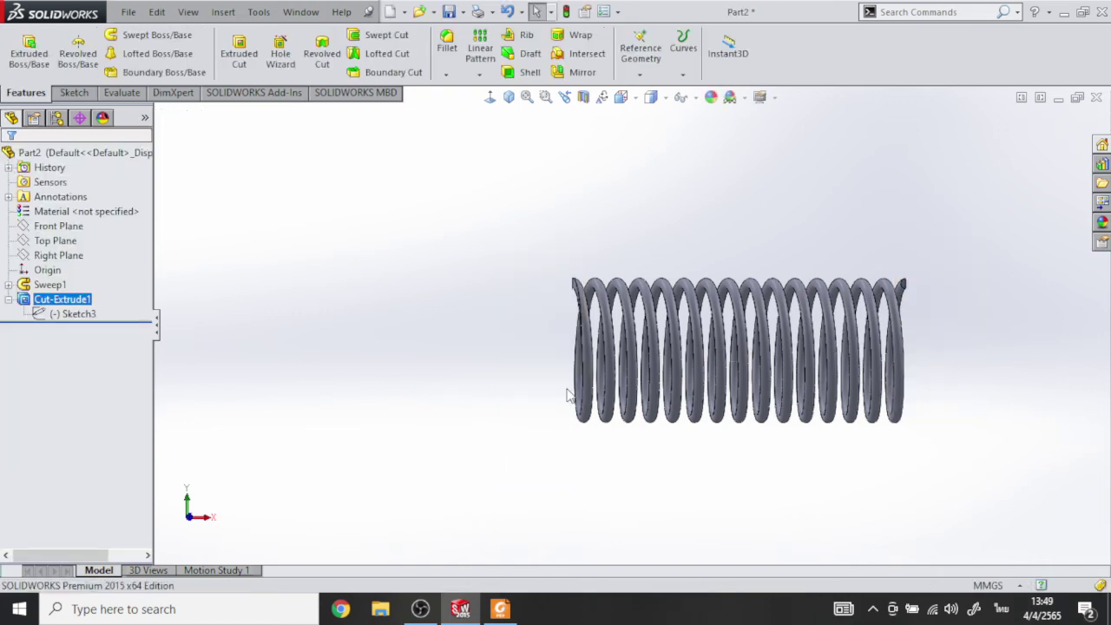
- Orbit the view to inspect the spring's flat-cut ends
mouse_move(432, 308)
middle_mouse_down()
mouse_move(389, 318)
mouse_move(550, 333)
mouse_move(335, 333)
mouse_move(226, 347)
mouse_move(481, 367)
mouse_move(386, 354)
middle_mouse_up()
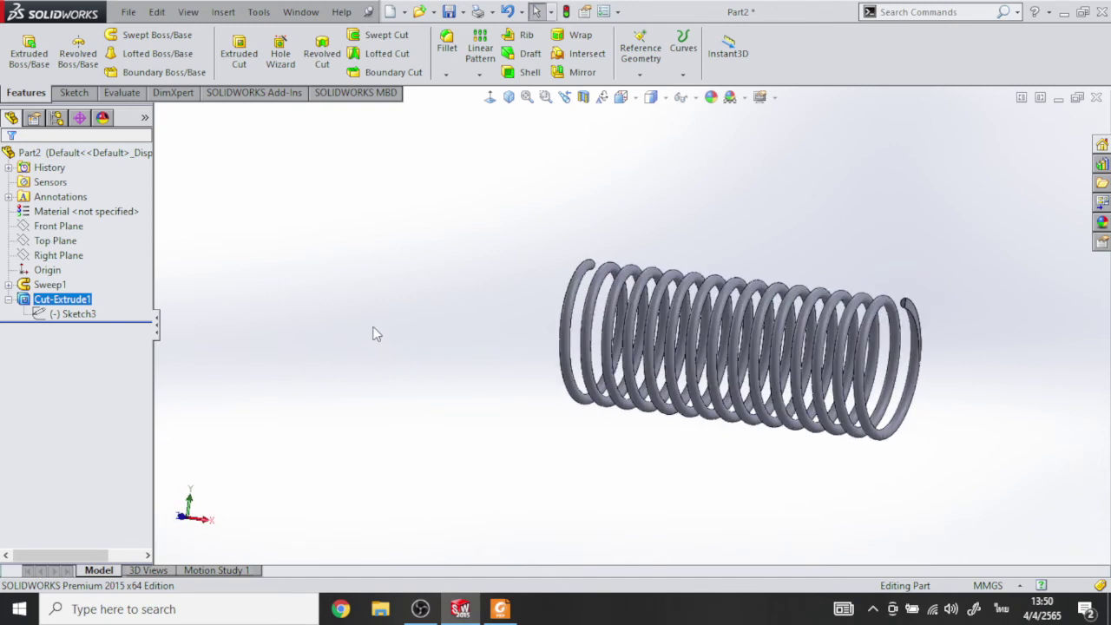